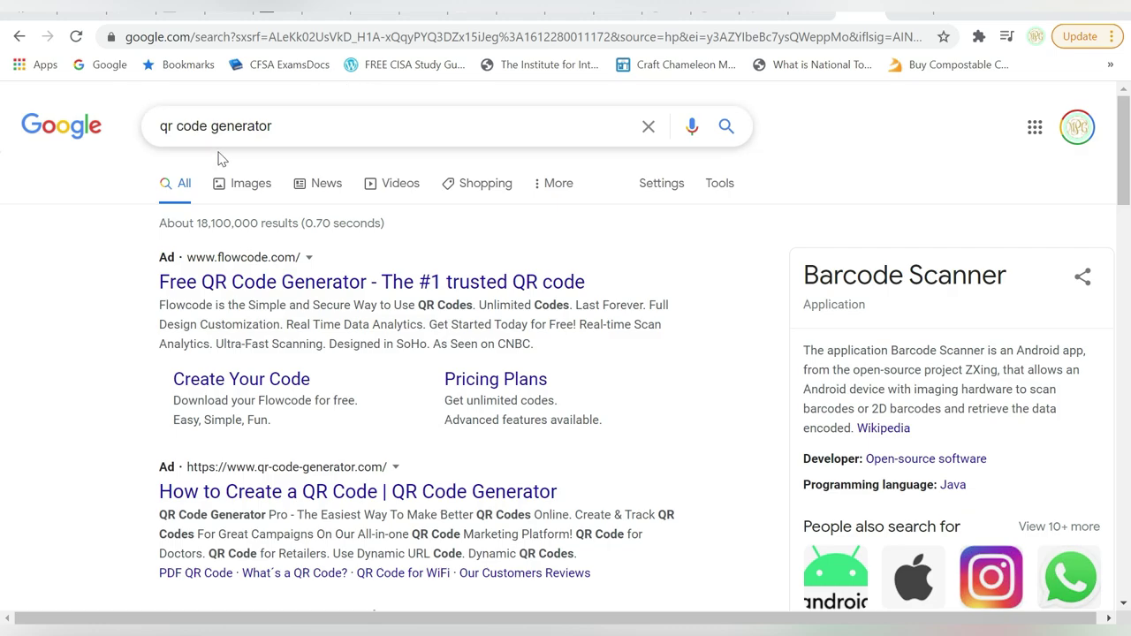
Browse Google's image results for 'qr code generator', including qrcode-monkey and QRTiger examples.
{"action": "left_click", "coordinate": [245, 186]}
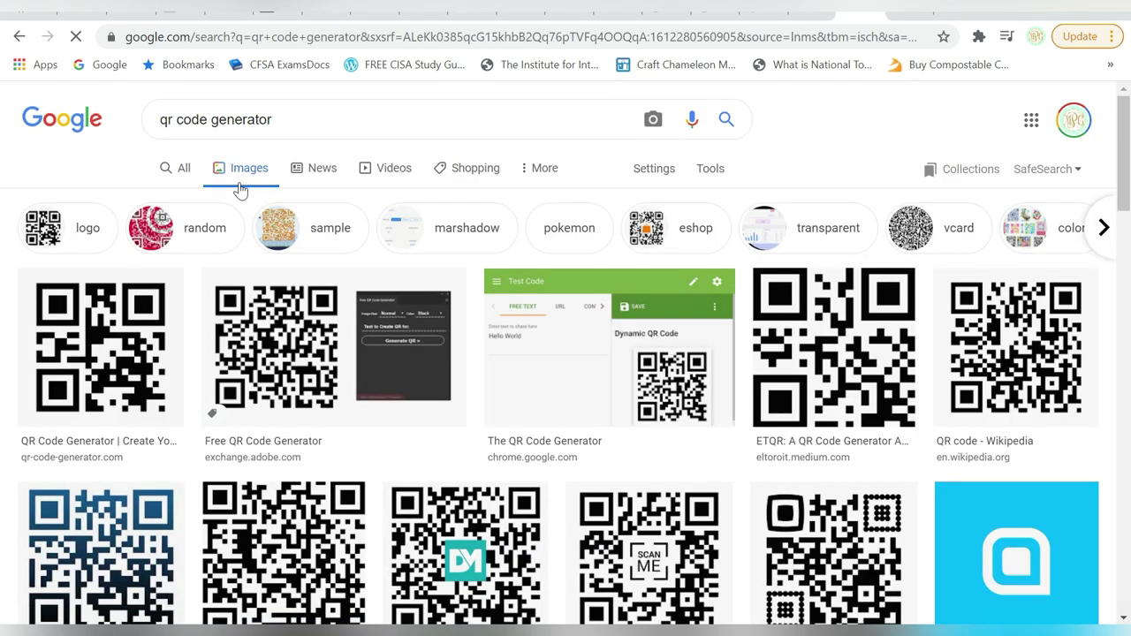
{"action": "scroll", "coordinate": [543, 354], "scroll_direction": "down", "scroll_amount": 4}
{"action": "scroll", "coordinate": [543, 354], "scroll_direction": "up", "scroll_amount": 1}
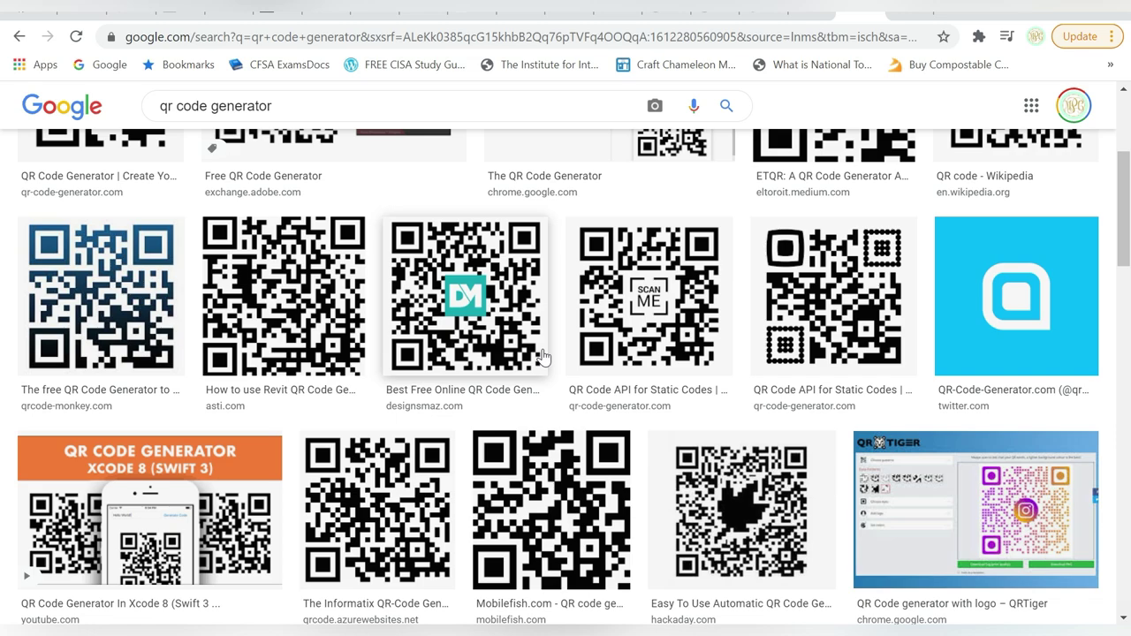
Preview the 'QR Code Generator In Xcode 8' image result, then go back to the web results.
{"action": "scroll", "coordinate": [543, 356], "scroll_direction": "down", "scroll_amount": 2}
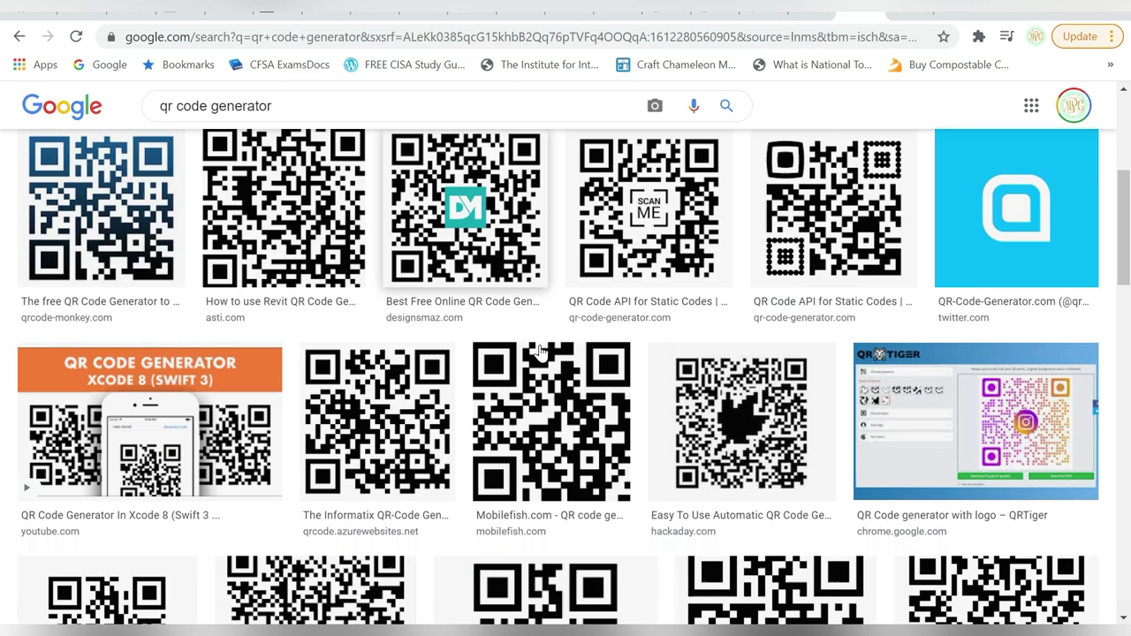
{"action": "left_click", "coordinate": [185, 415]}
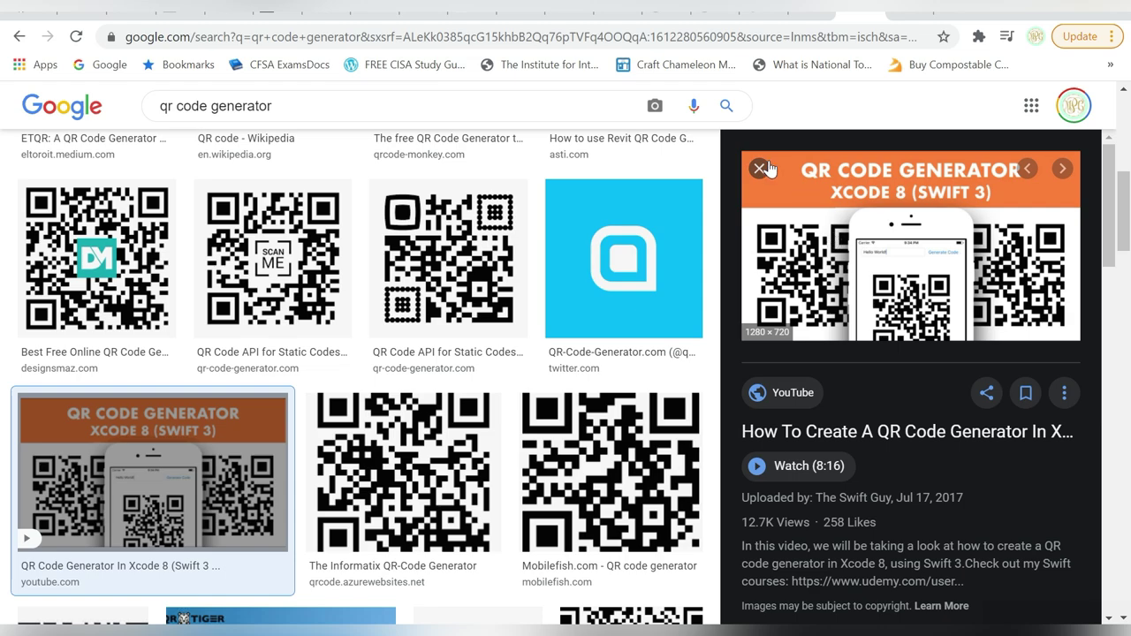
{"action": "left_click", "coordinate": [16, 38]}
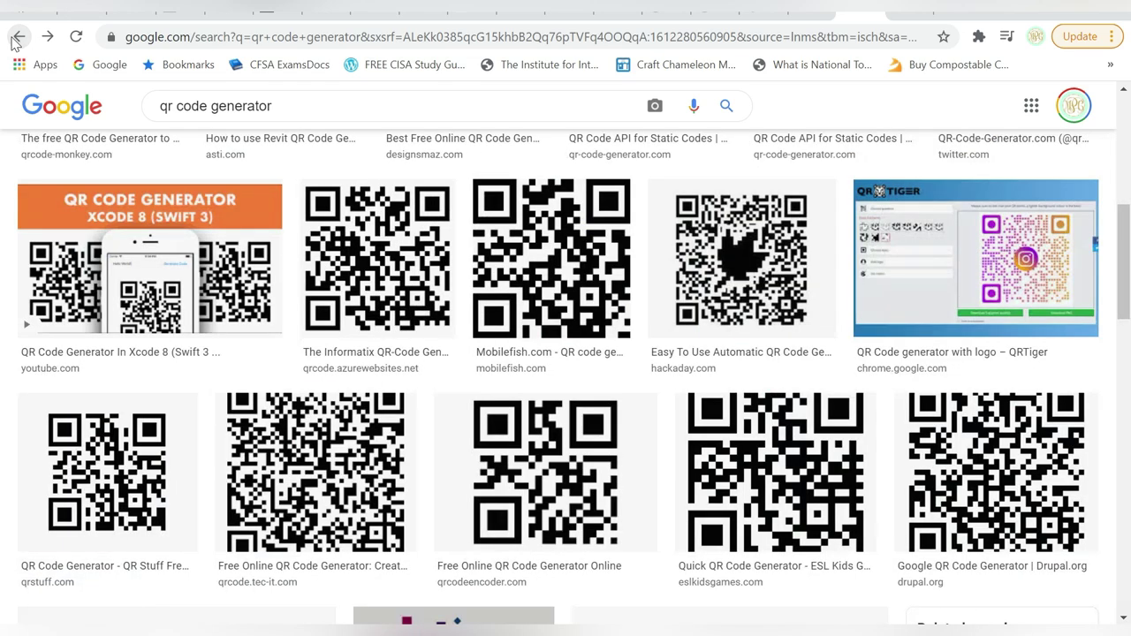
{"action": "left_click", "coordinate": [20, 39]}
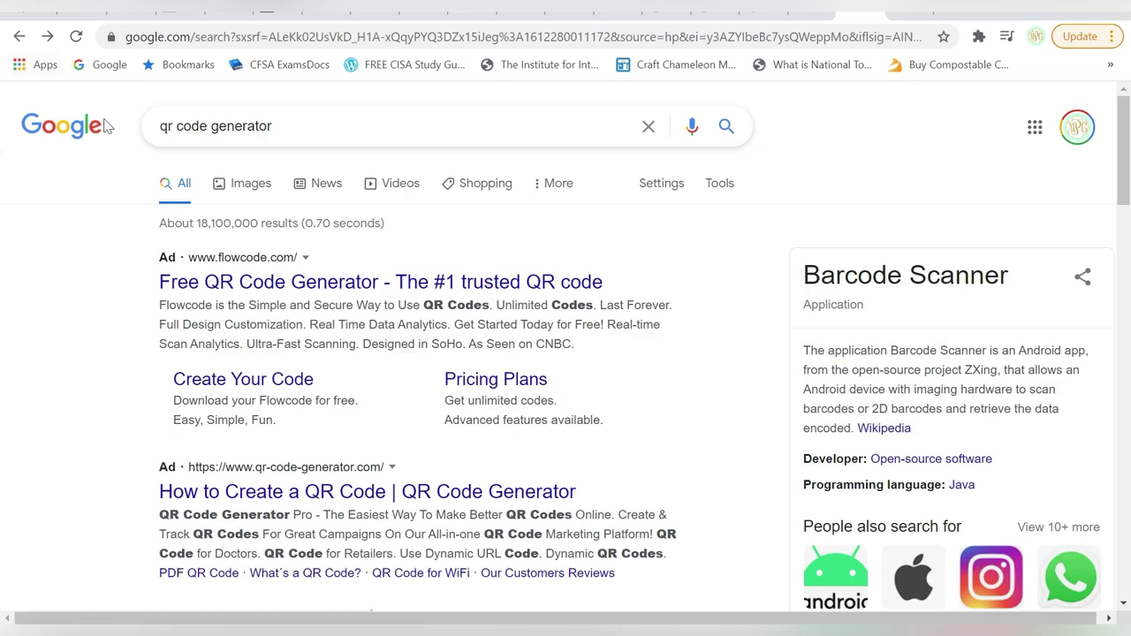
Open the 'QR Code Generator | Create Your Free QR Codes' site from the search results.
{"action": "scroll", "coordinate": [741, 351], "scroll_direction": "down", "scroll_amount": 2}
{"action": "scroll", "coordinate": [741, 352], "scroll_direction": "up", "scroll_amount": 2}
{"action": "scroll", "coordinate": [740, 352], "scroll_direction": "down", "scroll_amount": 3}
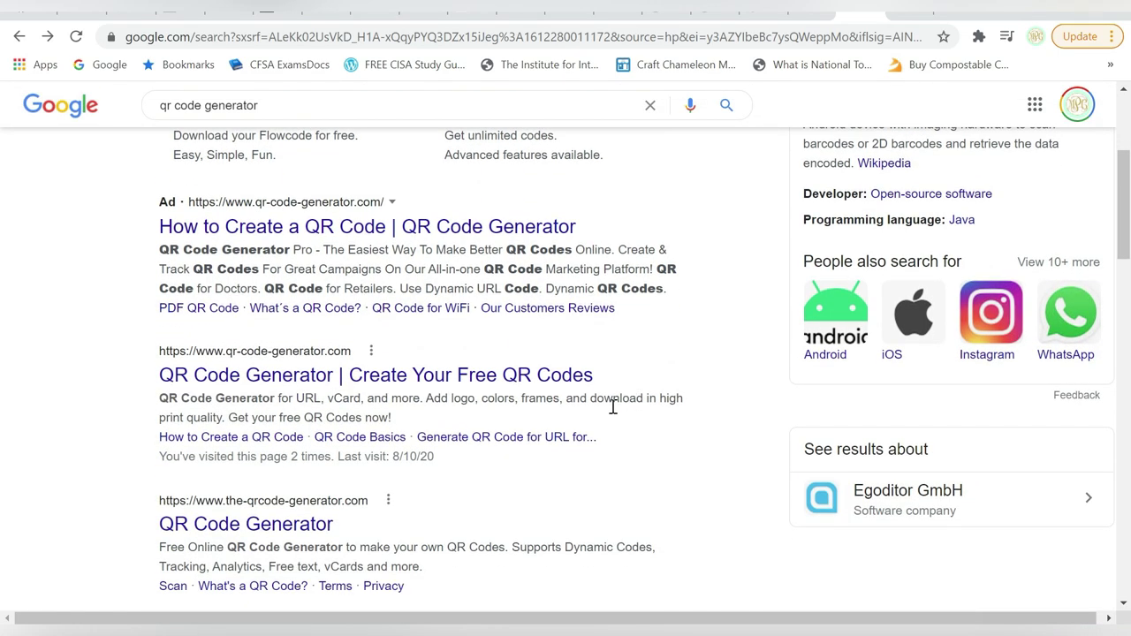
{"action": "left_click", "coordinate": [327, 377]}
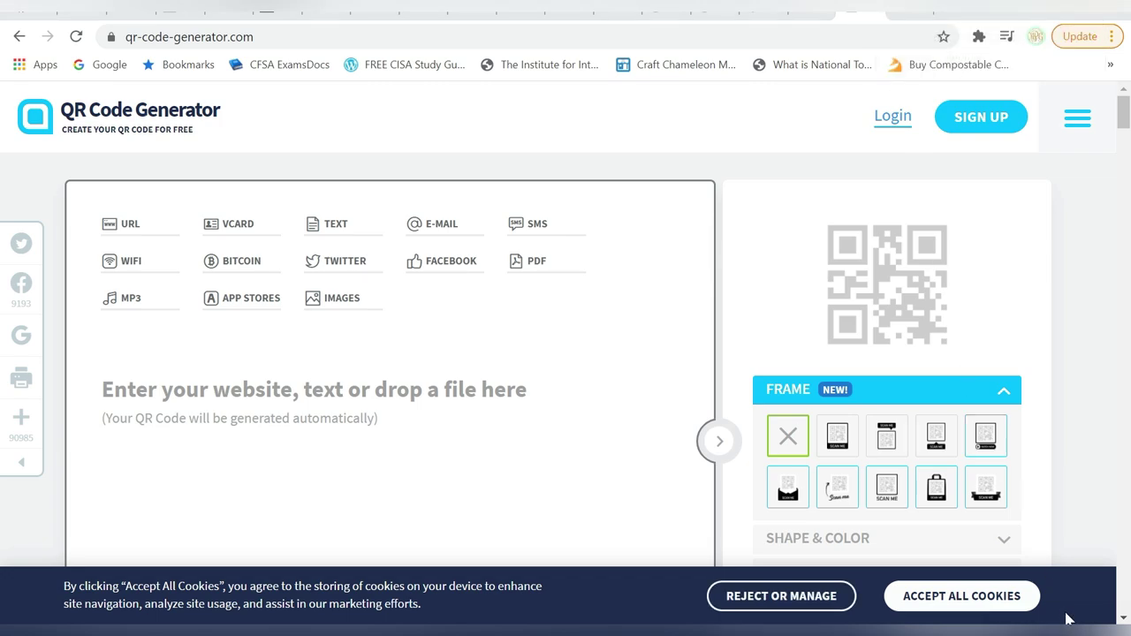
Accept the cookie notice and open the Design Bundles Music Player Song Panel product page.
{"action": "left_click", "coordinate": [1014, 601]}
{"action": "left_click", "coordinate": [272, 389]}
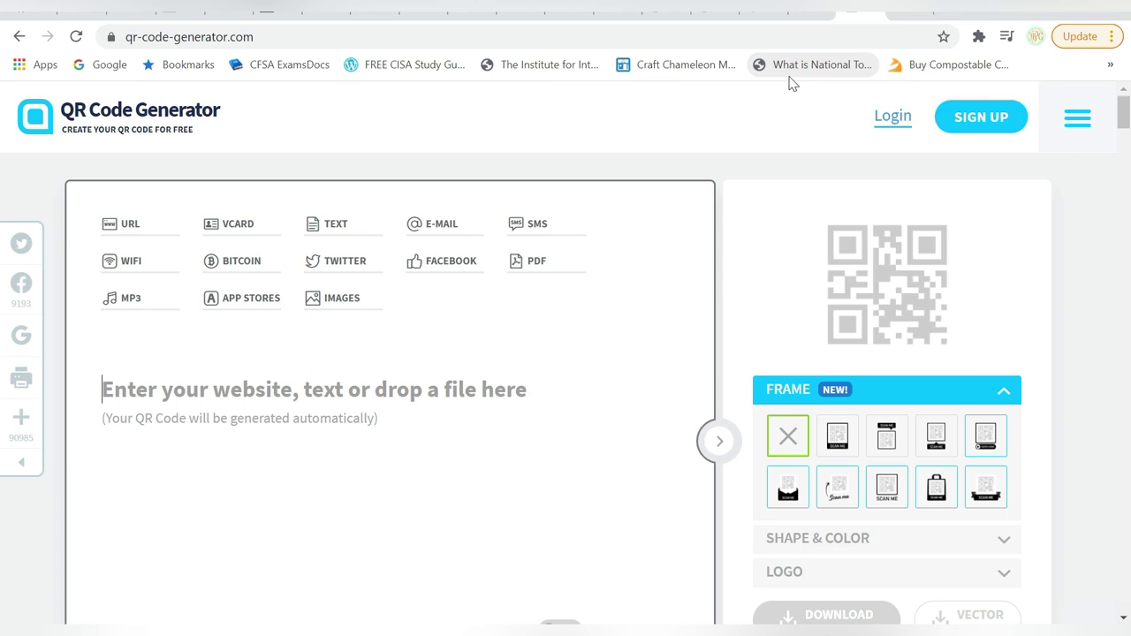
{"action": "left_click", "coordinate": [805, 16]}
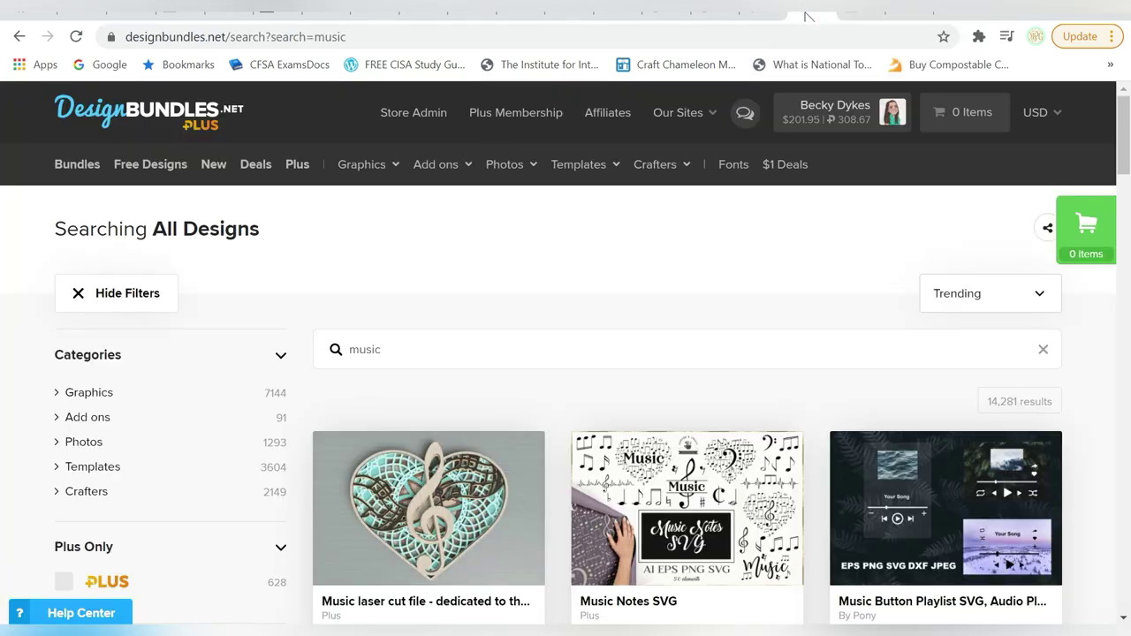
{"action": "scroll", "coordinate": [728, 265], "scroll_direction": "down", "scroll_amount": 3}
{"action": "scroll", "coordinate": [411, 281], "scroll_direction": "down", "scroll_amount": 2}
{"action": "left_click", "coordinate": [411, 281]}
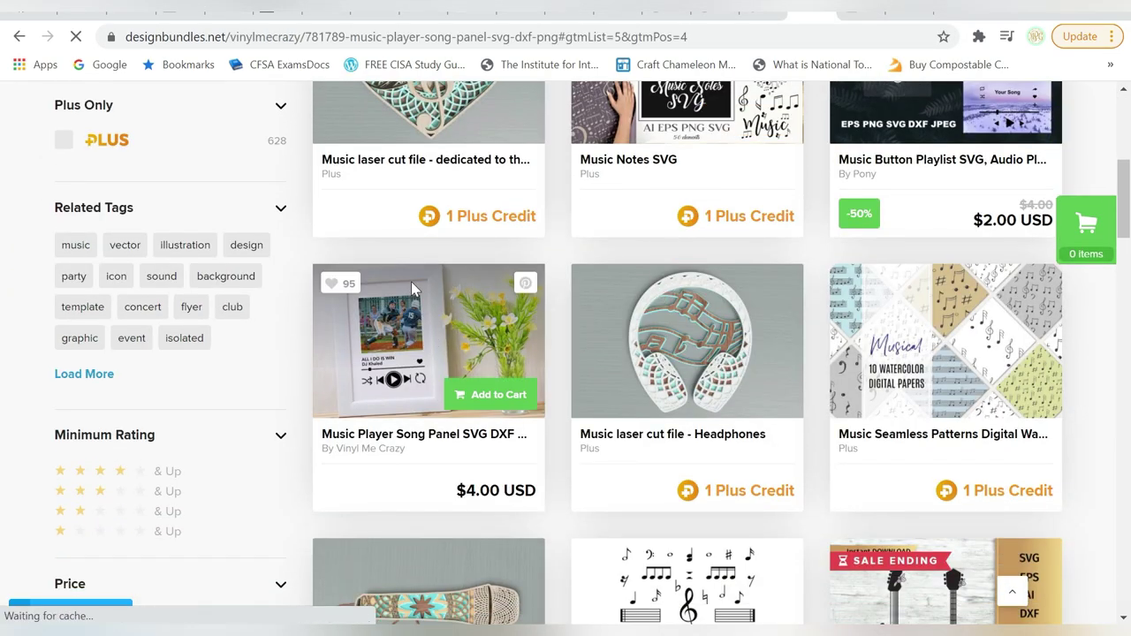
Copy the Music Player Song Panel page's web address and return to the QR generator.
{"action": "scroll", "coordinate": [394, 206], "scroll_direction": "down", "scroll_amount": 3}
{"action": "scroll", "coordinate": [397, 206], "scroll_direction": "down", "scroll_amount": 2}
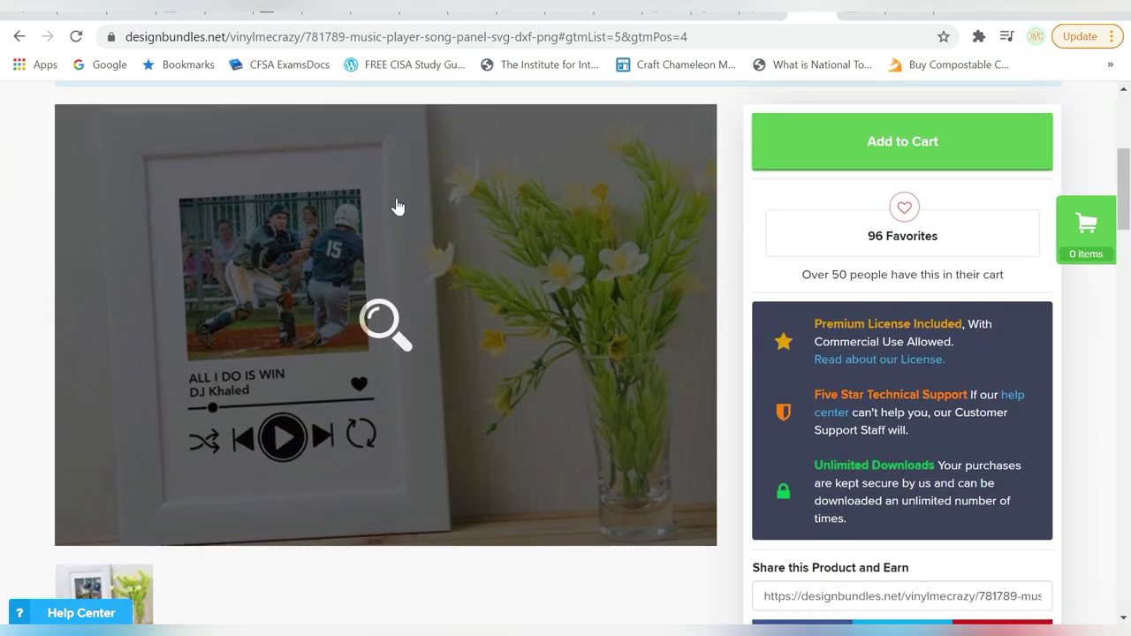
{"action": "scroll", "coordinate": [397, 206], "scroll_direction": "up", "scroll_amount": 4}
{"action": "left_click", "coordinate": [401, 37]}
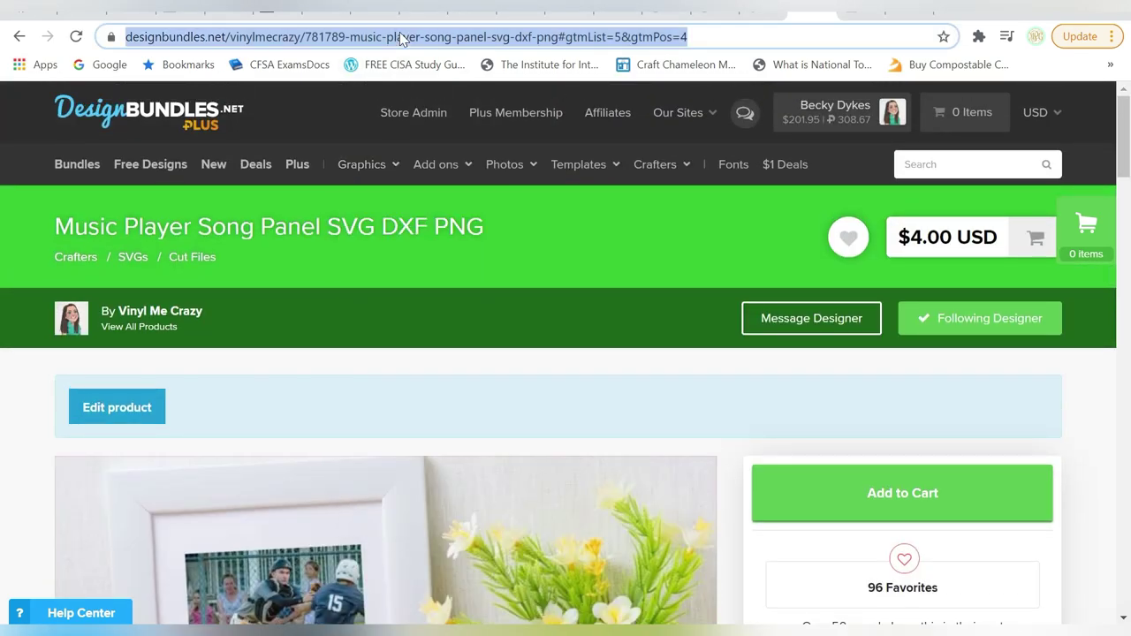
{"action": "left_click", "coordinate": [851, 17]}
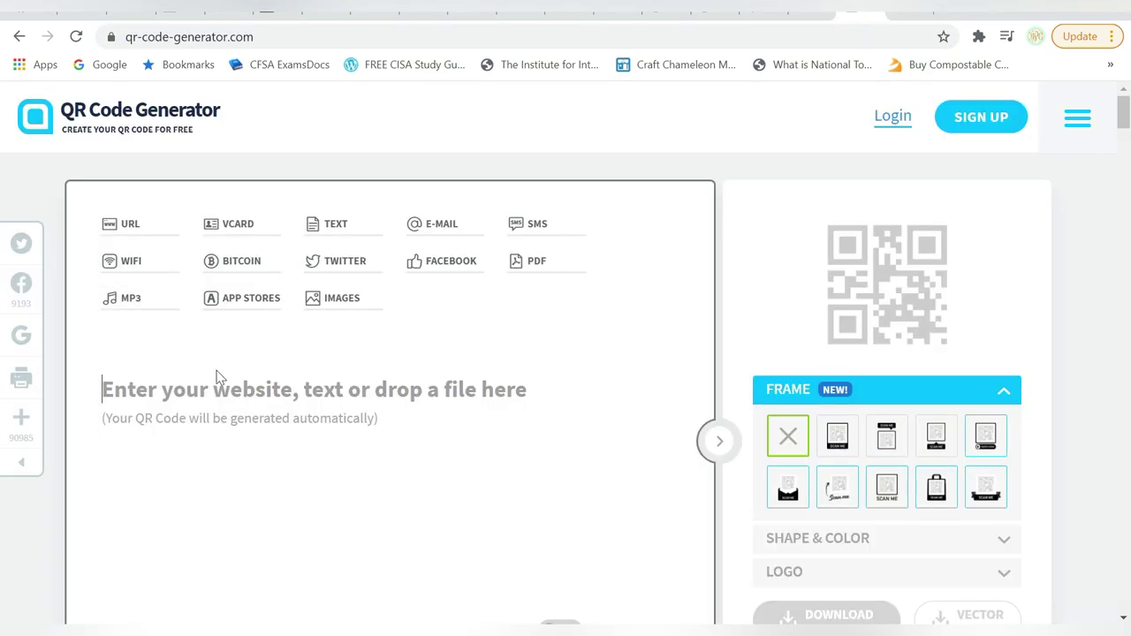
Paste the Design Bundles link to generate its QR code, then select the YouTube video's address.
{"action": "type", "text": "https://designbundles.net/vinylmecrazy/781789-music-player-song-panel-svg-dxf-png#gtmList=5&gtmPos=4"}
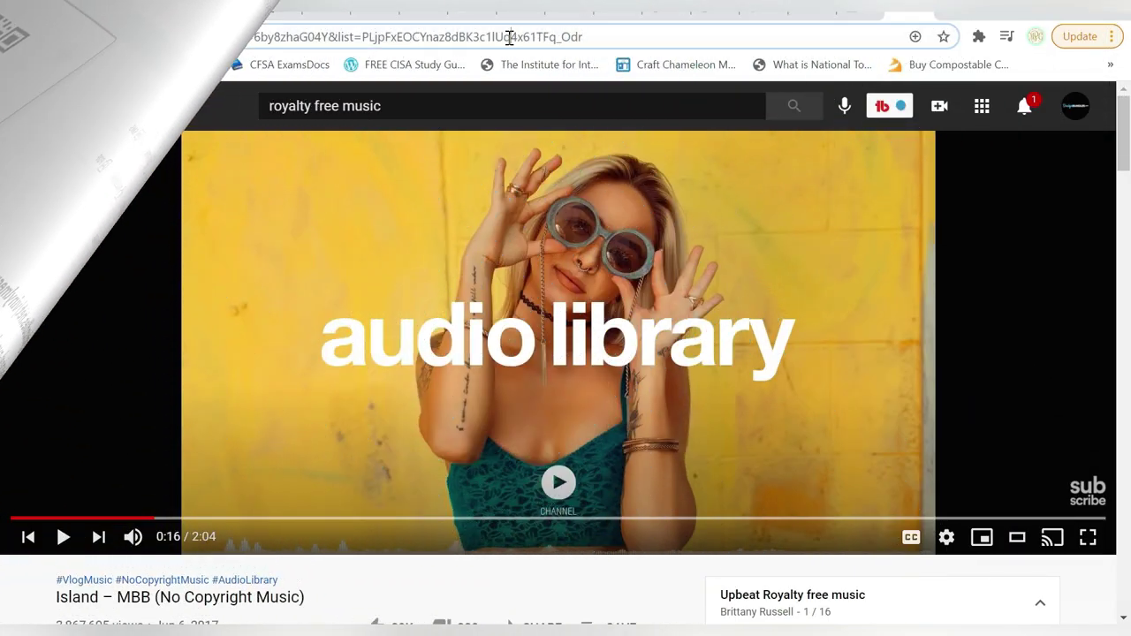
{"action": "left_click", "coordinate": [510, 37]}
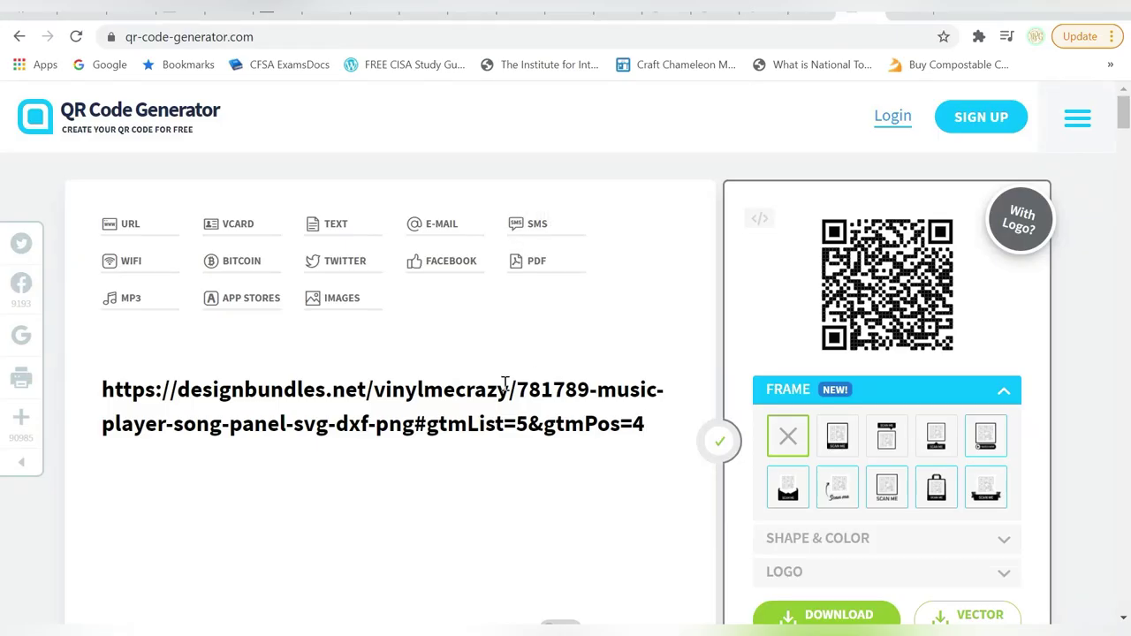
Replace the Design Bundles link in the generator with the YouTube video URL.
{"action": "left_click", "coordinate": [862, 16]}
{"action": "key", "text": "ctrl+a"}
{"action": "type", "text": "https://www.youtube.com/watch?v=6by8zhaG04Y&list=PLjpFxEOCYnaz8dBK3c1lUq4x61TFq_Odr"}
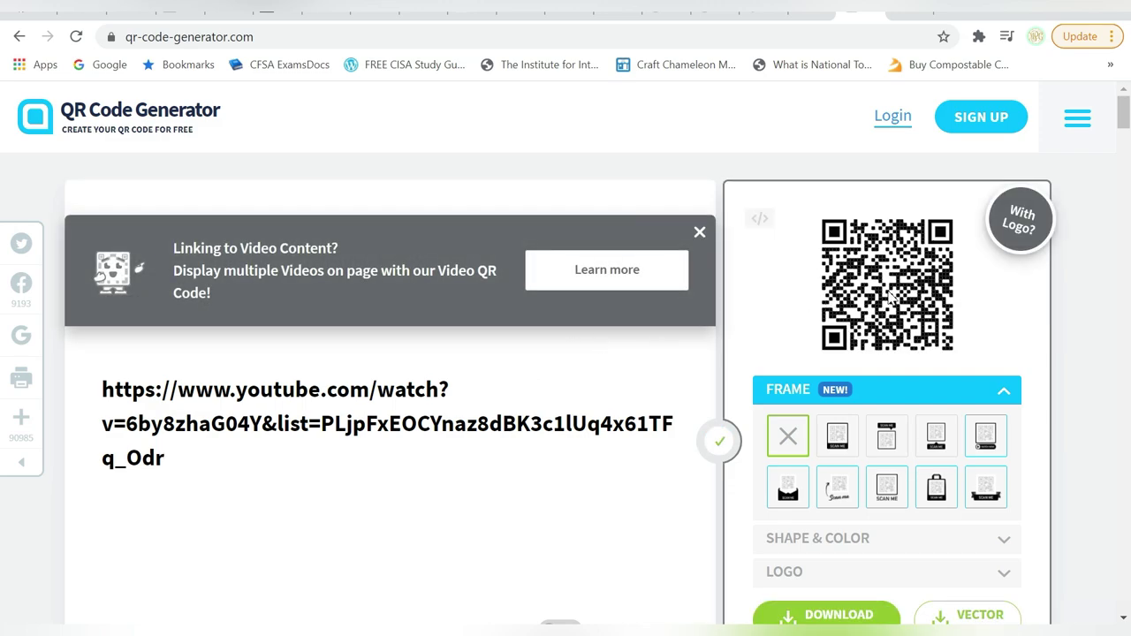
Try the black SCAN ME frame styles, then leave the QR code unframed.
{"action": "left_click", "coordinate": [846, 444]}
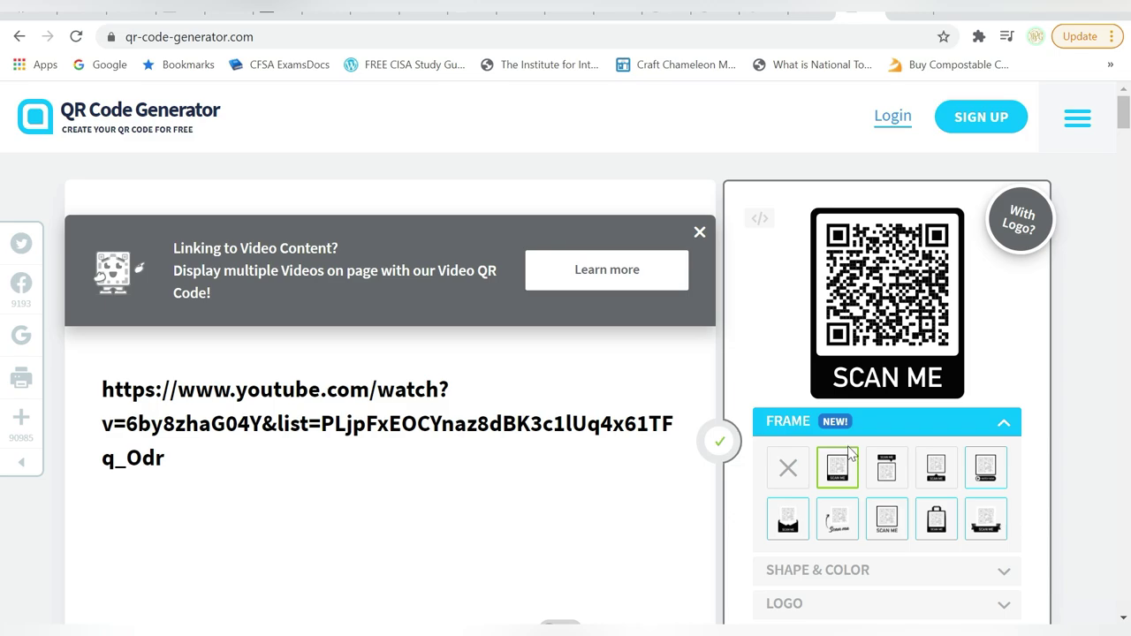
{"action": "left_click", "coordinate": [887, 466]}
{"action": "scroll", "coordinate": [875, 478], "scroll_direction": "down", "scroll_amount": 1}
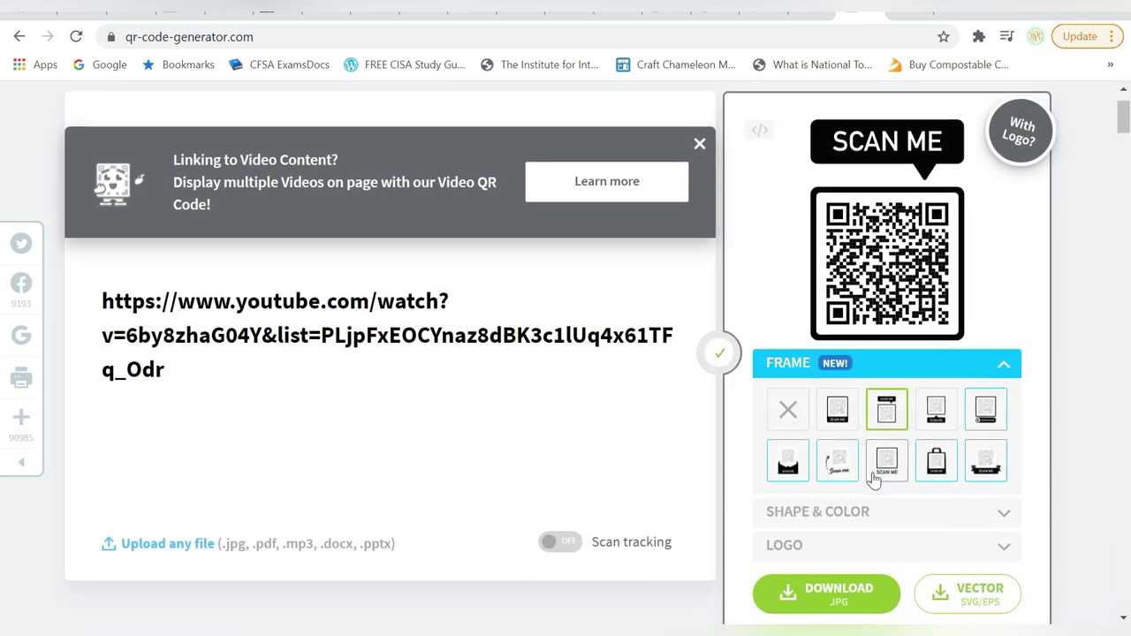
{"action": "left_click", "coordinate": [788, 409]}
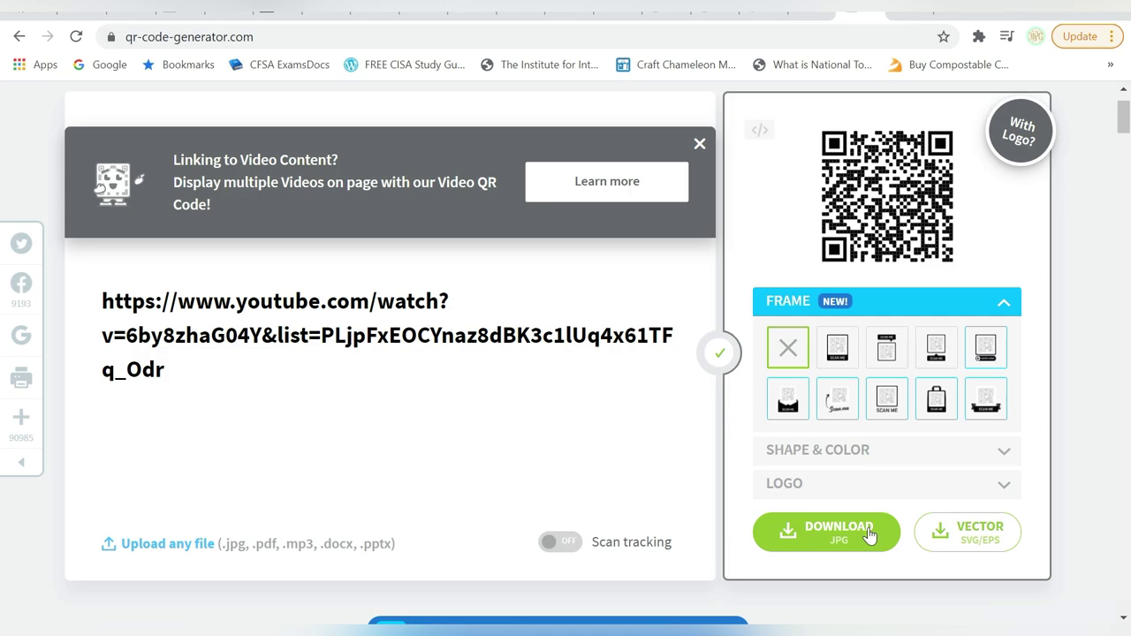
Dismiss the download sign-up offer and cancel the file upload picker without uploading.
{"action": "left_click", "coordinate": [970, 539]}
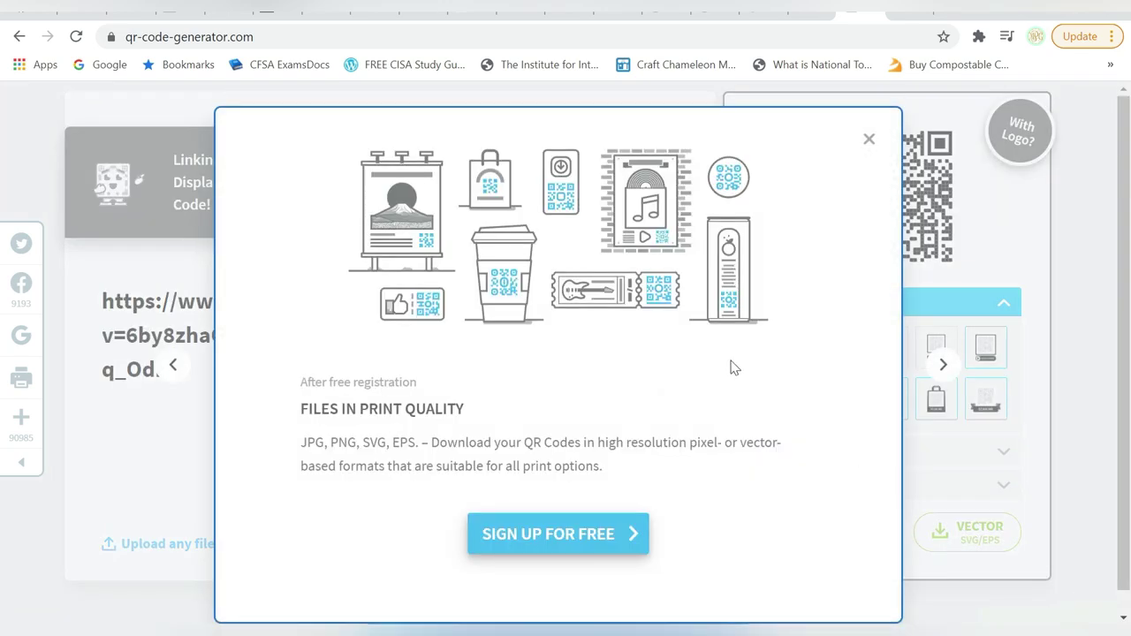
{"action": "left_click", "coordinate": [598, 541]}
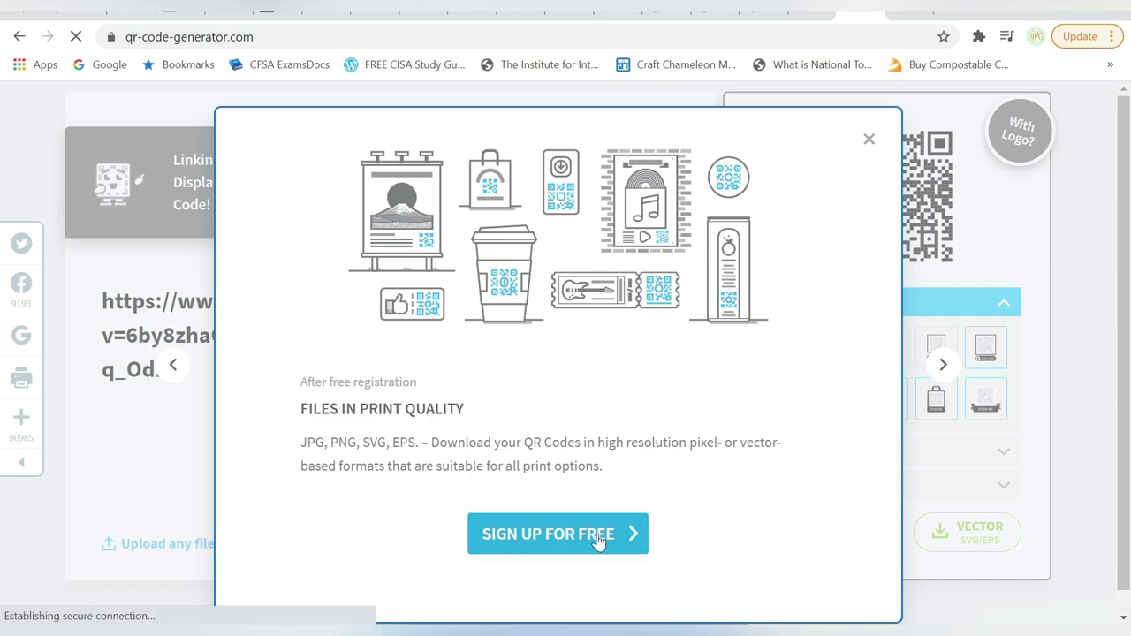
{"action": "scroll", "coordinate": [565, 354], "scroll_direction": "down", "scroll_amount": 3}
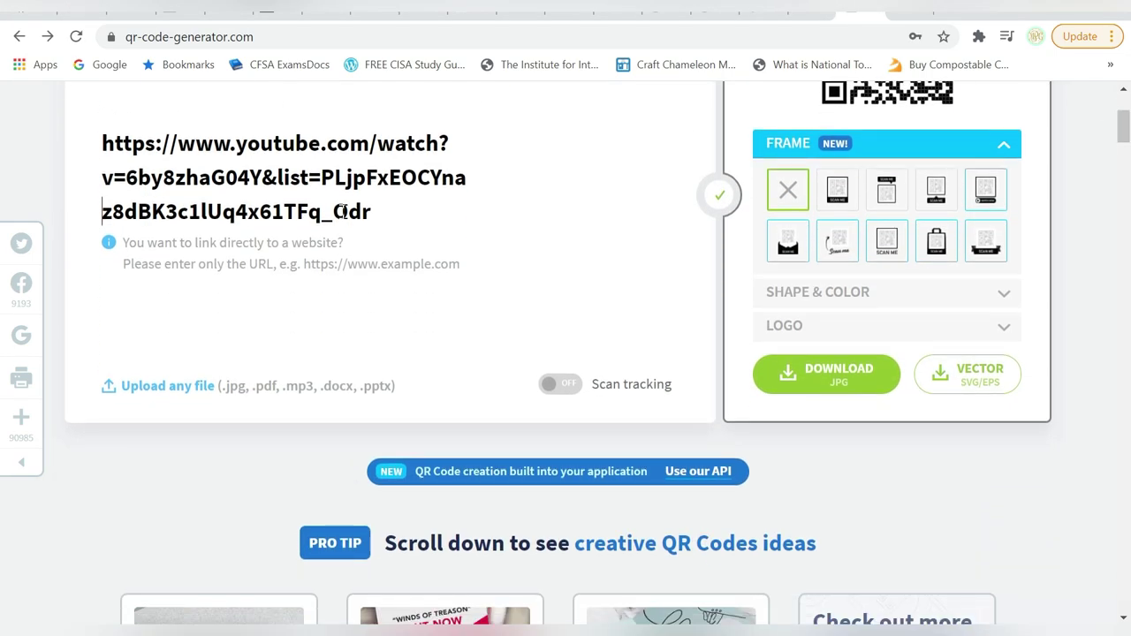
{"action": "left_click", "coordinate": [193, 386]}
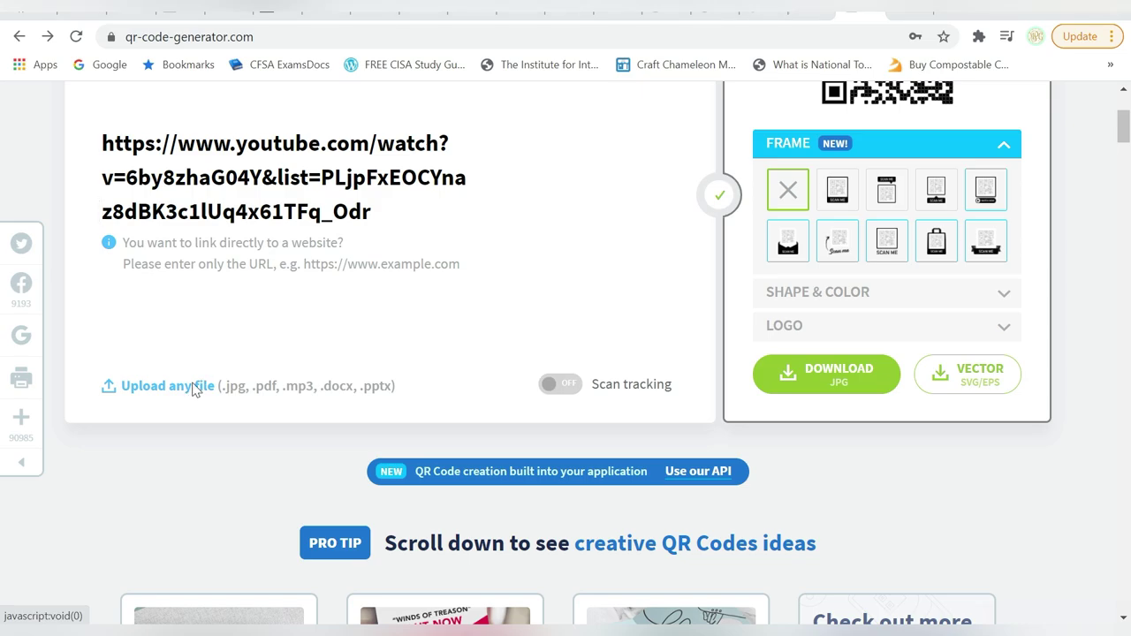
{"action": "left_click", "coordinate": [1027, 44]}
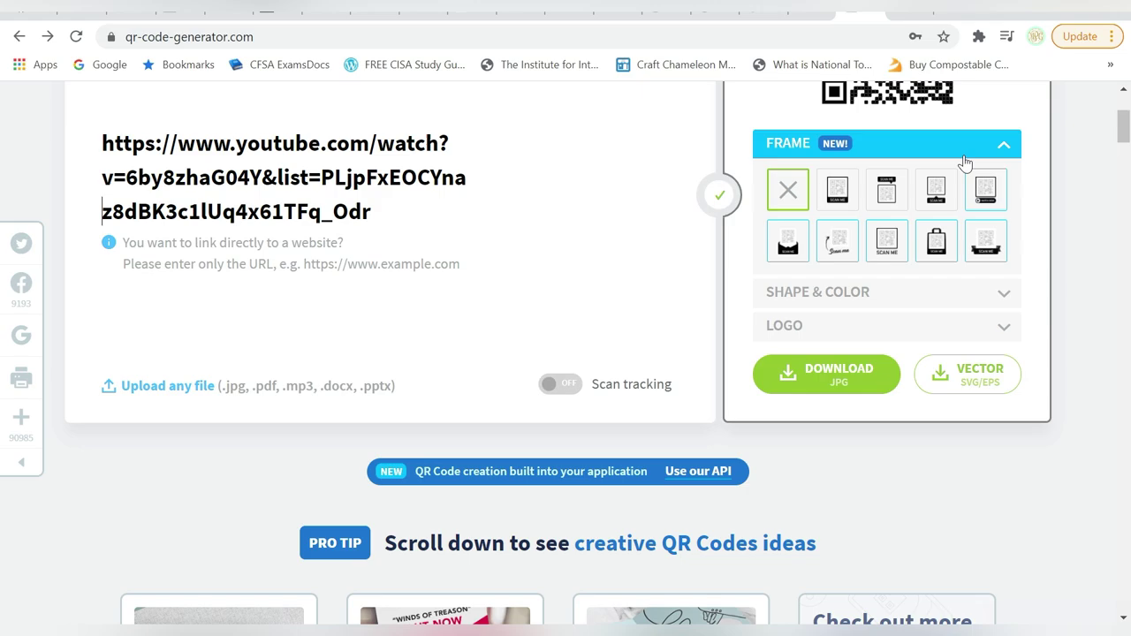
{"action": "left_click_drag", "start_coordinate": [1123, 124], "coordinate": [1126, 146]}
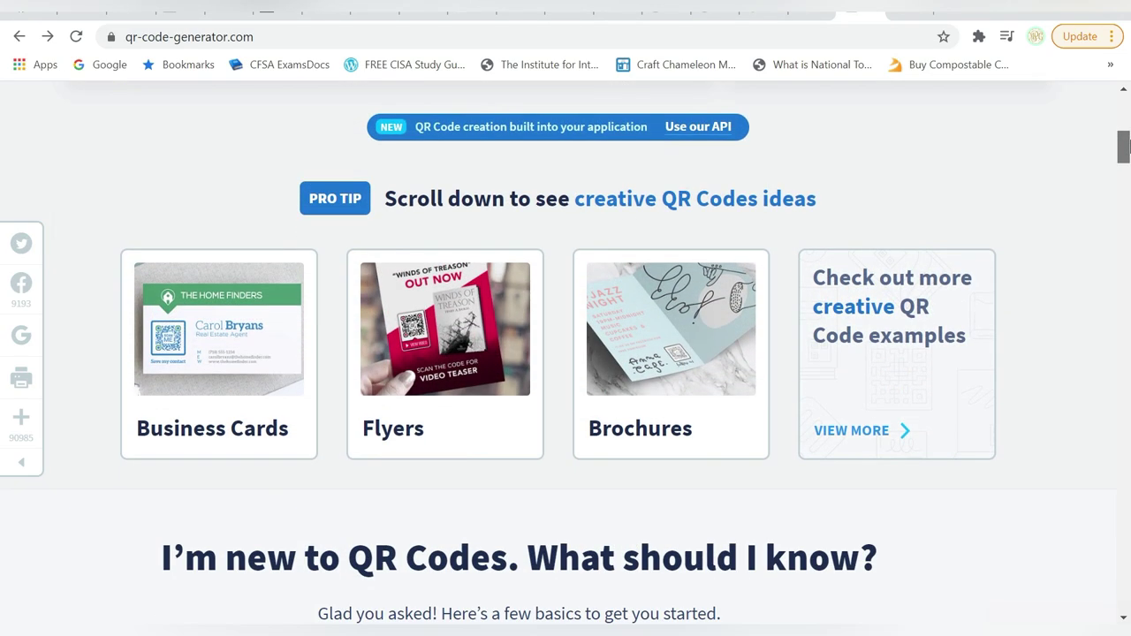
Browse the creative QR code examples page, then return to the top of the generator.
{"action": "left_click", "coordinate": [898, 336]}
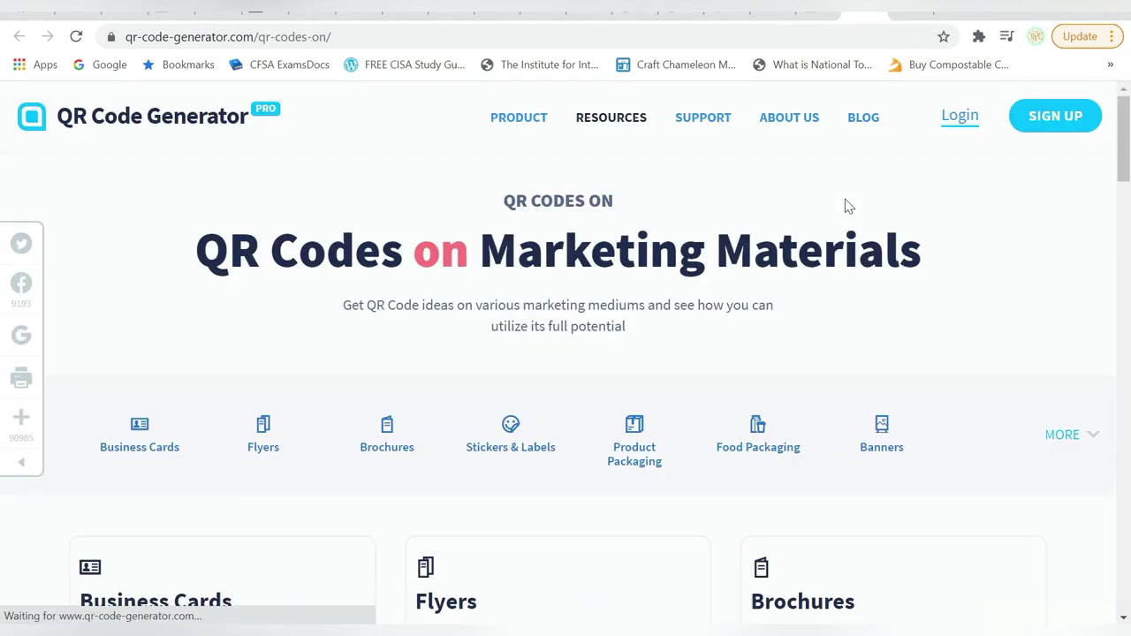
{"action": "mouse_move", "coordinate": [1126, 115]}
{"action": "left_mouse_down"}
{"action": "mouse_move", "coordinate": [1114, 282]}
{"action": "mouse_move", "coordinate": [1123, 455]}
{"action": "mouse_move", "coordinate": [1106, 494]}
{"action": "mouse_move", "coordinate": [1105, 543]}
{"action": "mouse_move", "coordinate": [1115, 142]}
{"action": "left_mouse_up"}
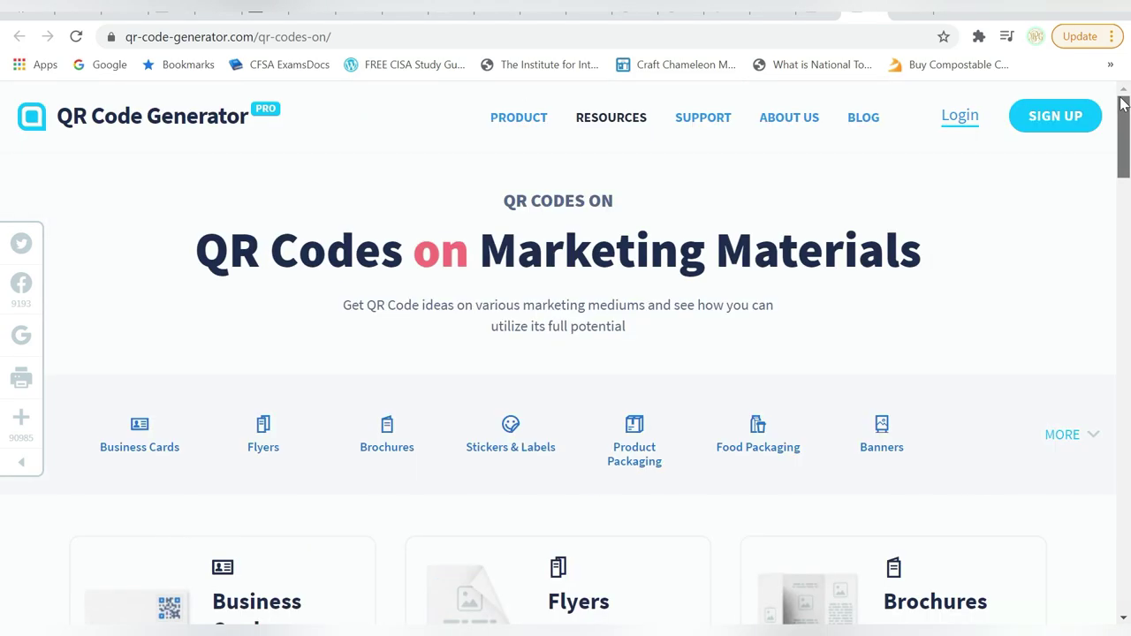
{"action": "left_click", "coordinate": [875, 17]}
{"action": "scroll", "coordinate": [798, 283], "scroll_direction": "up", "scroll_amount": 8}
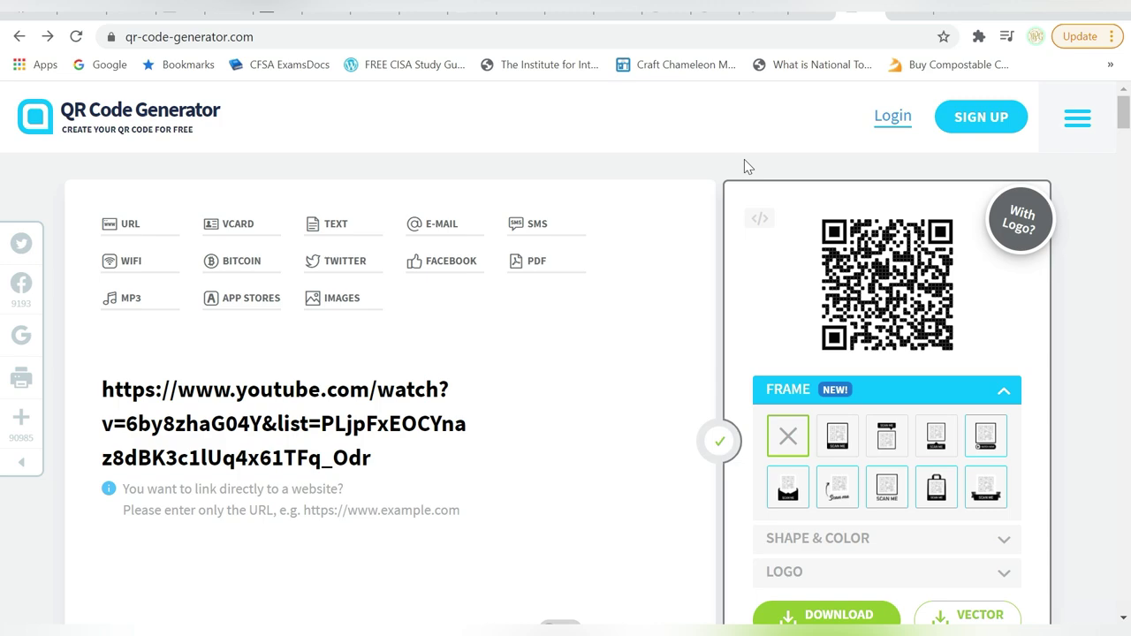
Collapse the frame options and download the YouTube QR code as a JPG.
{"action": "left_click", "coordinate": [919, 390]}
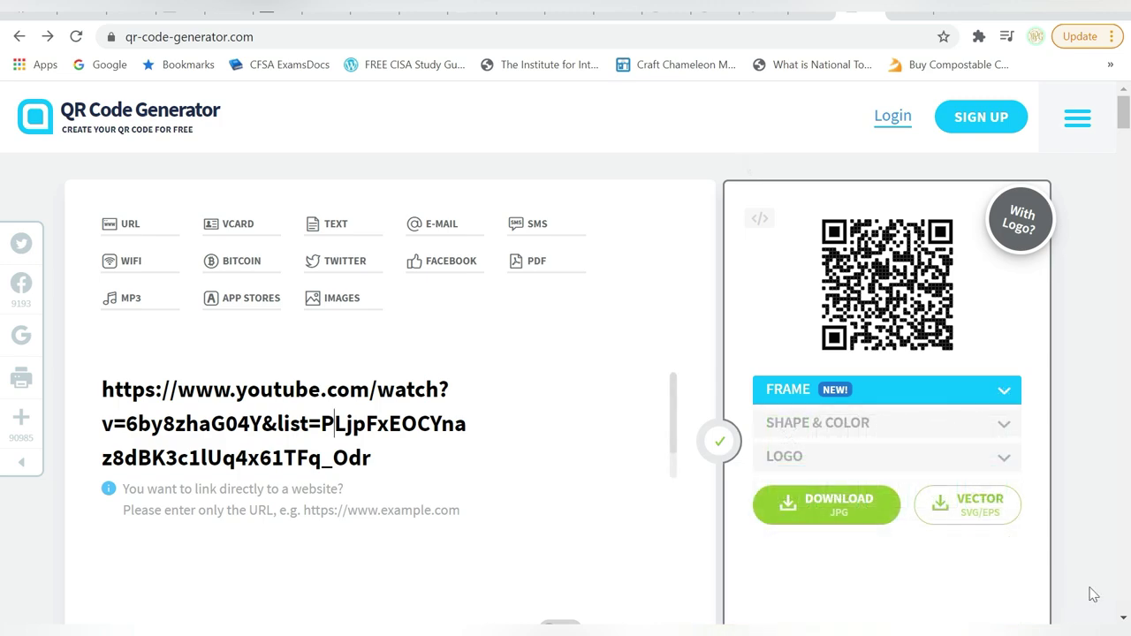
{"action": "left_click", "coordinate": [823, 525]}
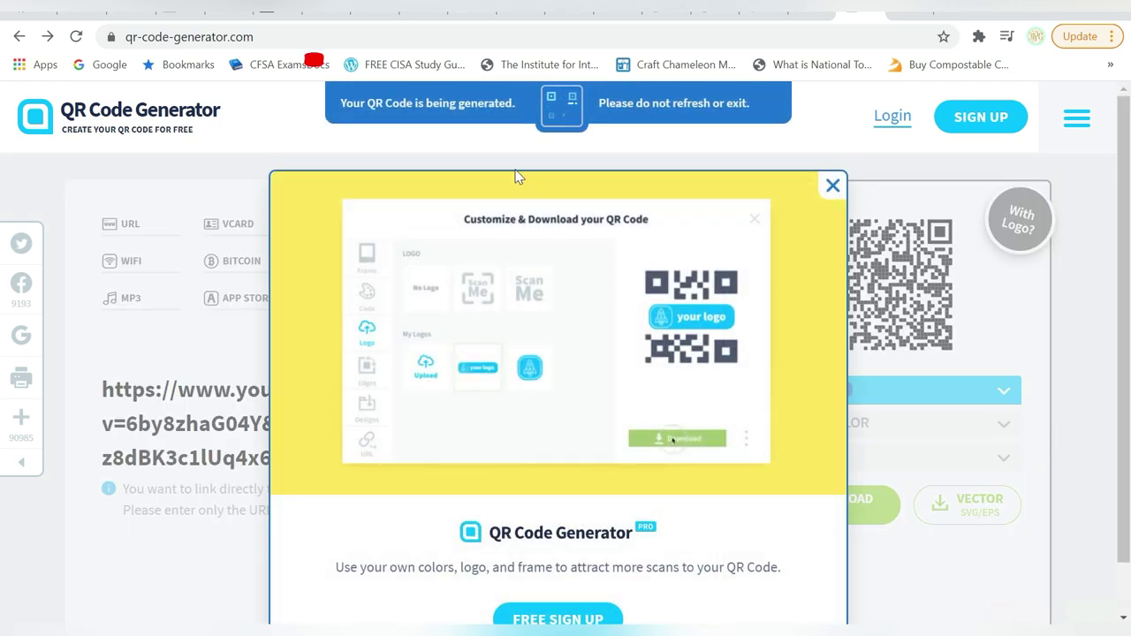
{"action": "left_click_drag", "start_coordinate": [305, 56], "coordinate": [739, 62]}
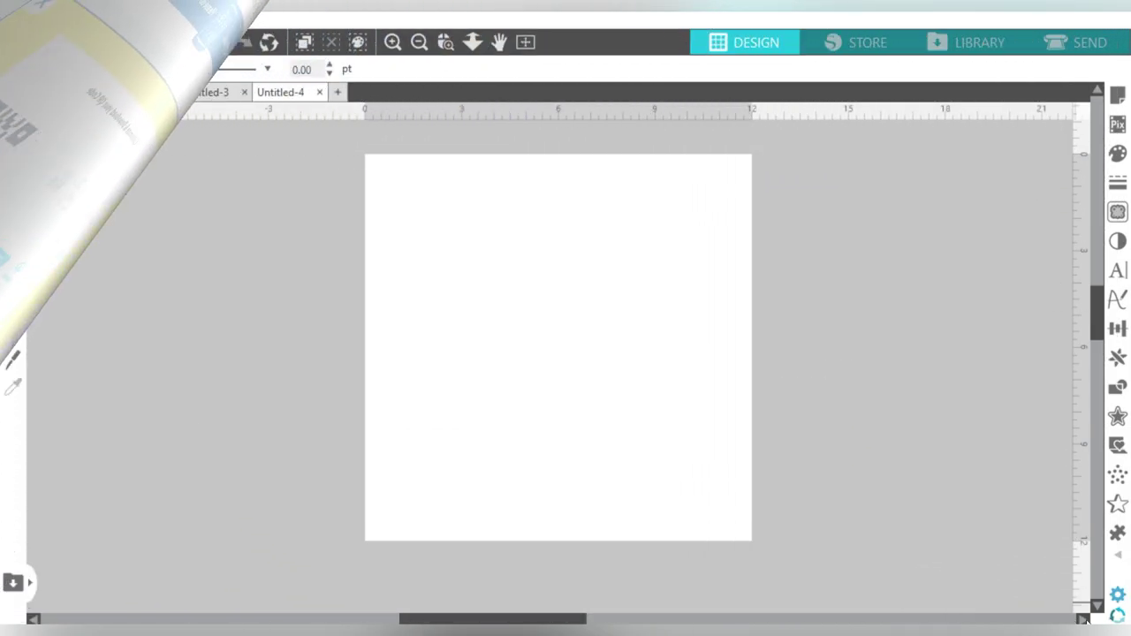
Merge the downloaded 'frame (1)' QR image into Silhouette Studio and enlarge it to about 11 inches.
{"action": "left_click", "coordinate": [14, 20]}
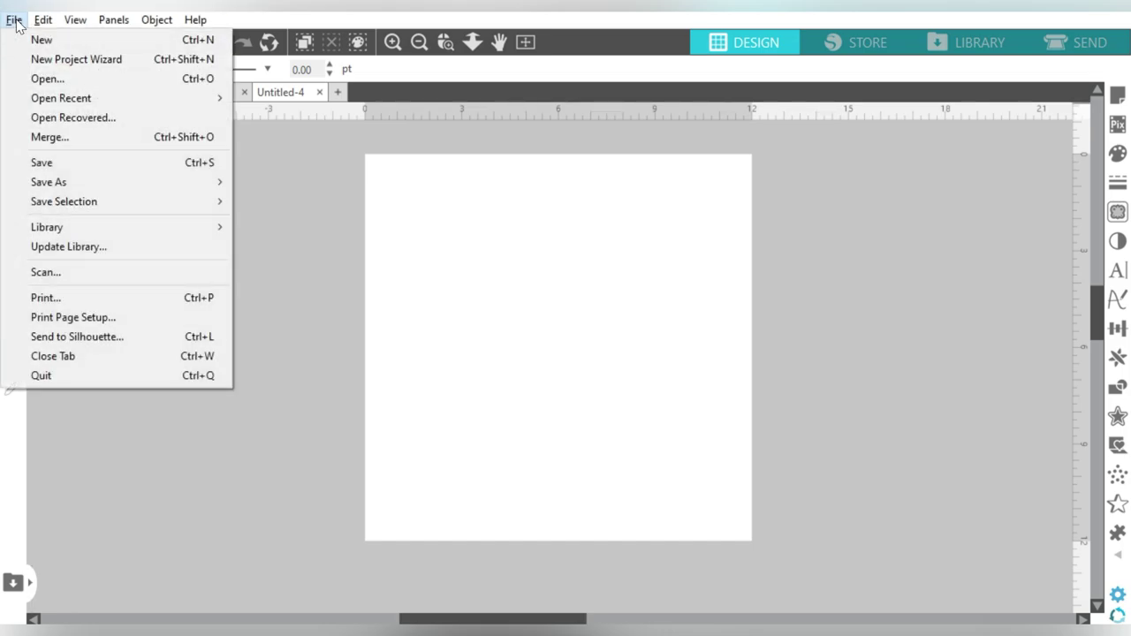
{"action": "left_click", "coordinate": [49, 137]}
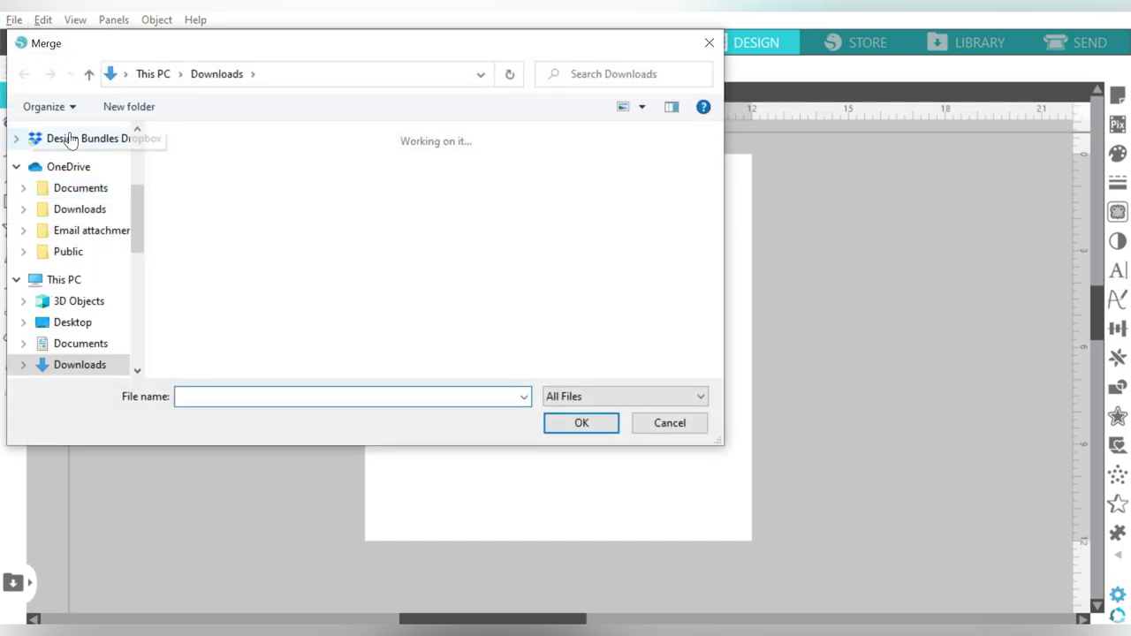
{"action": "left_click", "coordinate": [402, 212]}
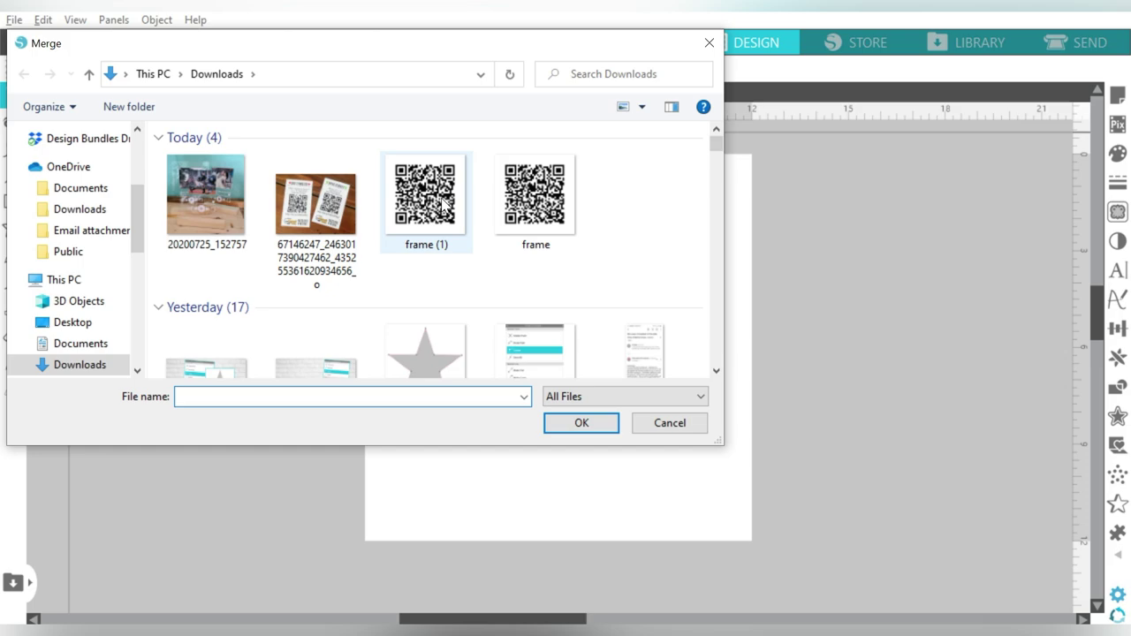
{"action": "double_click", "coordinate": [442, 205]}
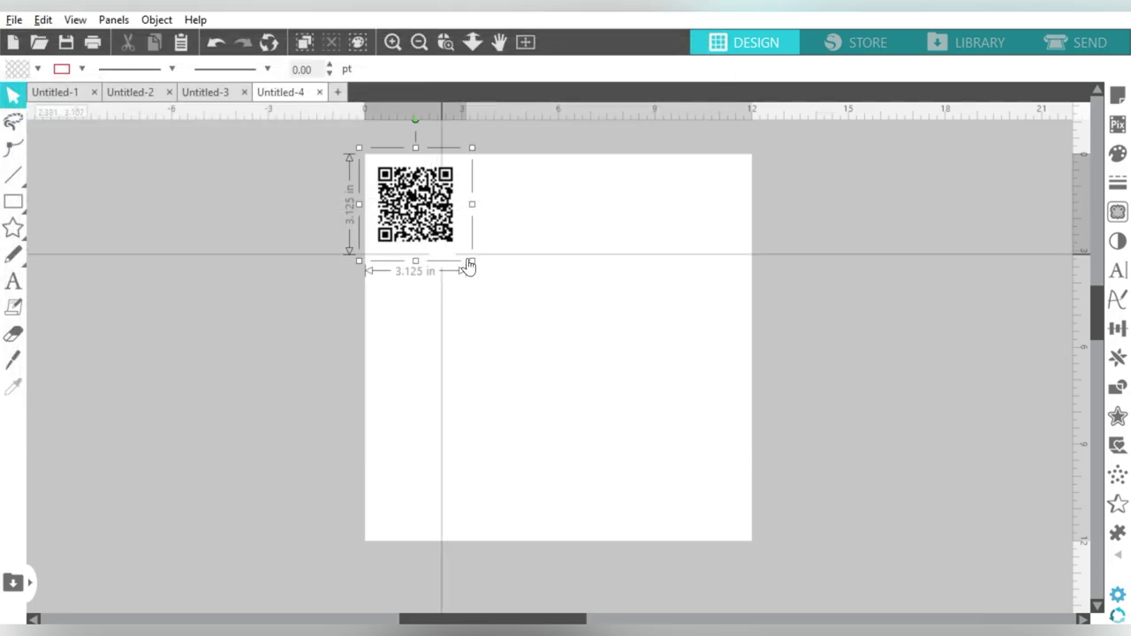
{"action": "left_click_drag", "start_coordinate": [469, 264], "coordinate": [714, 539]}
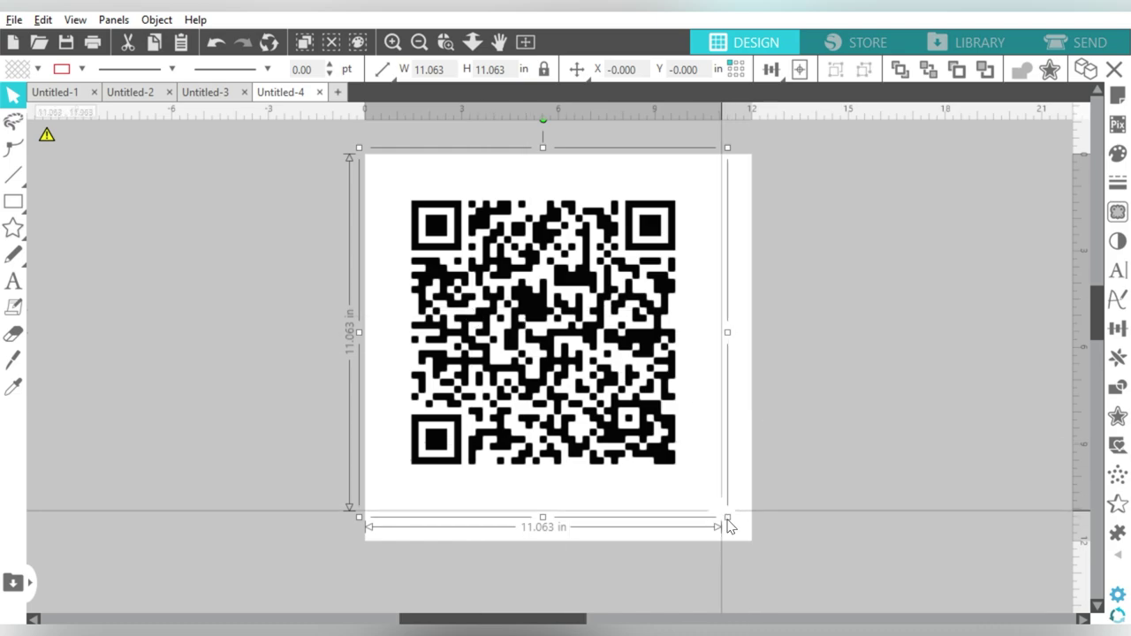
Resize the QR code to 3.111 in, centre it, and set Tool 1 to cut its outline.
{"action": "left_click_drag", "start_coordinate": [728, 518], "coordinate": [488, 254]}
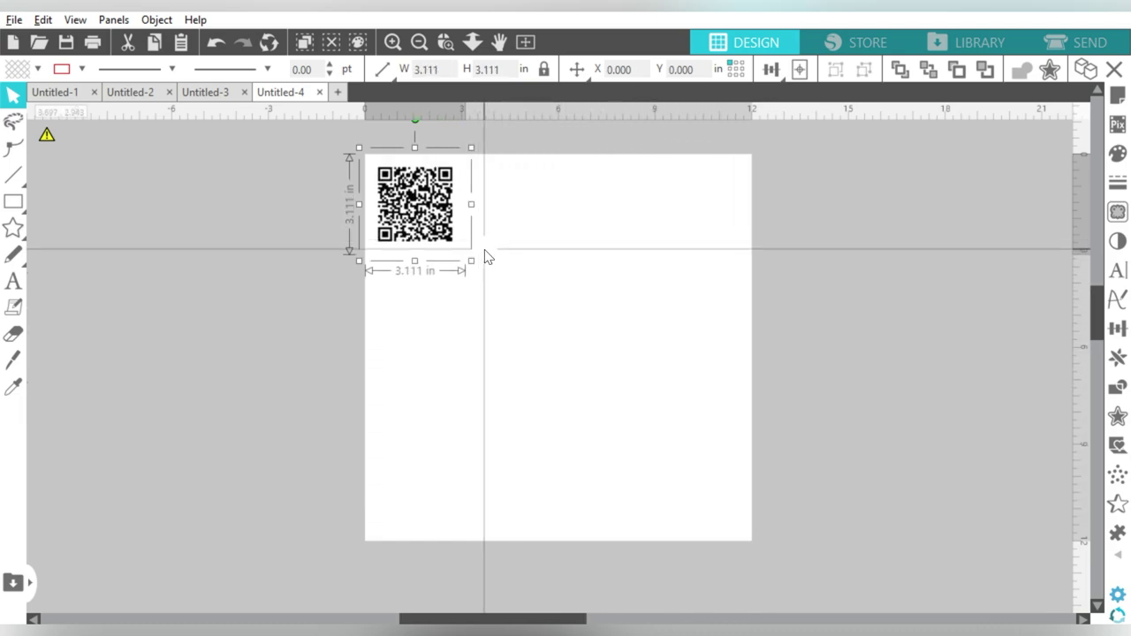
{"action": "left_click_drag", "start_coordinate": [431, 212], "coordinate": [618, 274]}
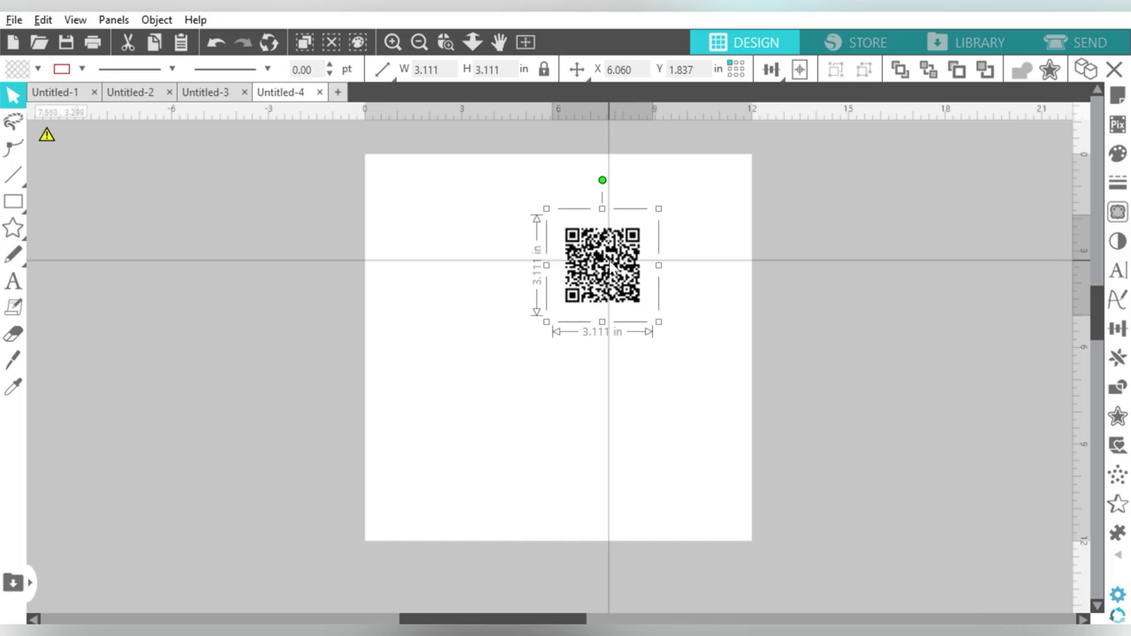
{"action": "left_click", "coordinate": [1080, 46]}
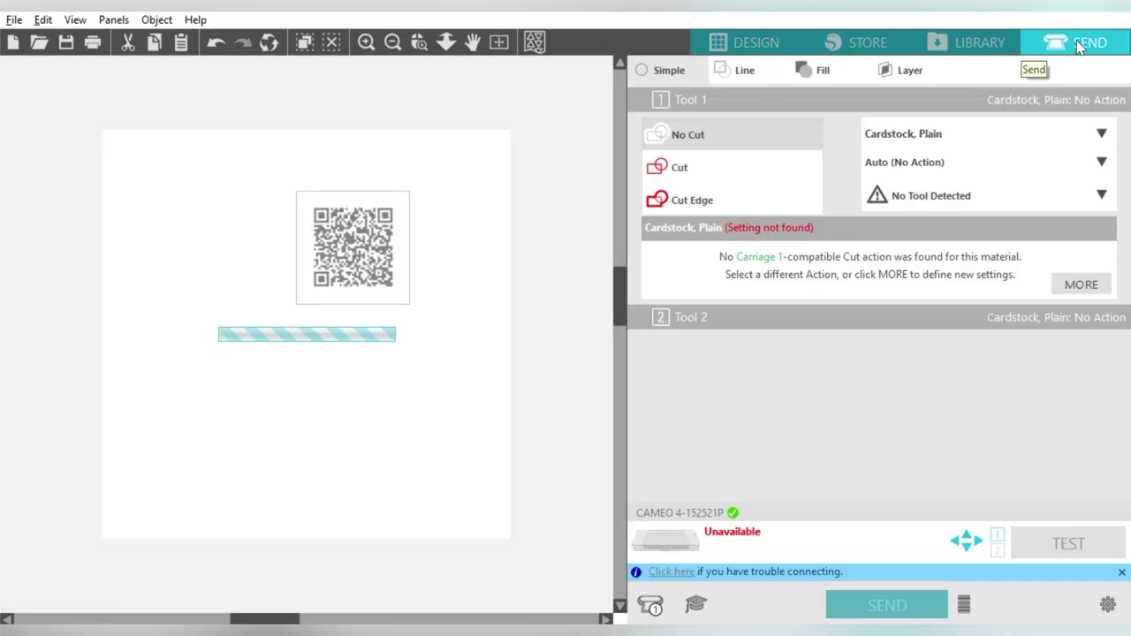
{"action": "left_click", "coordinate": [710, 167]}
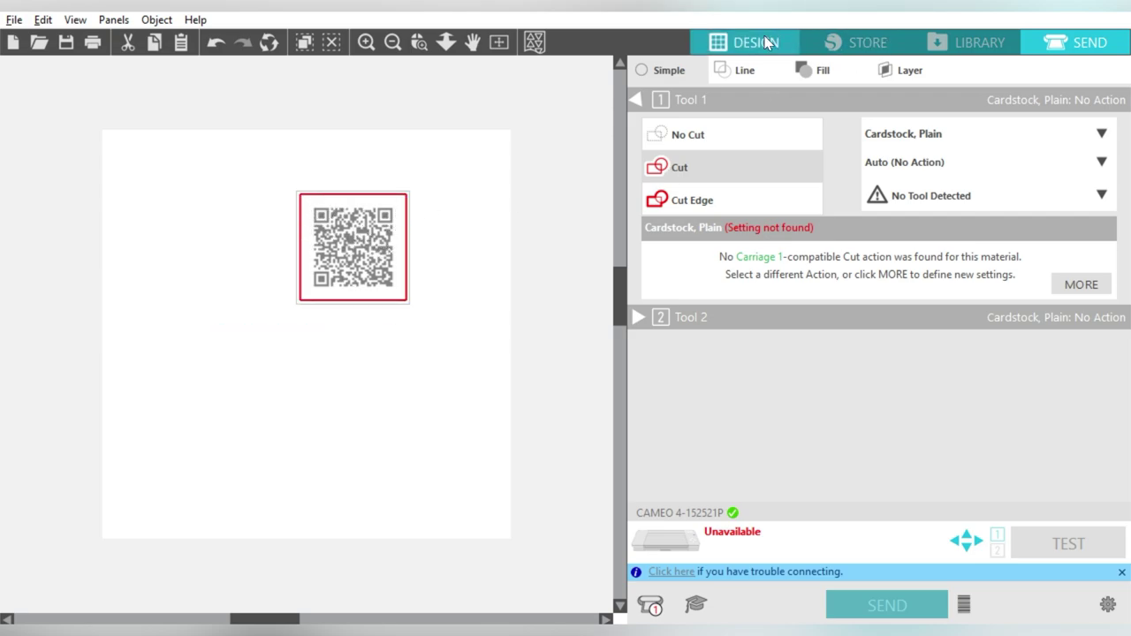
{"action": "left_click", "coordinate": [766, 42]}
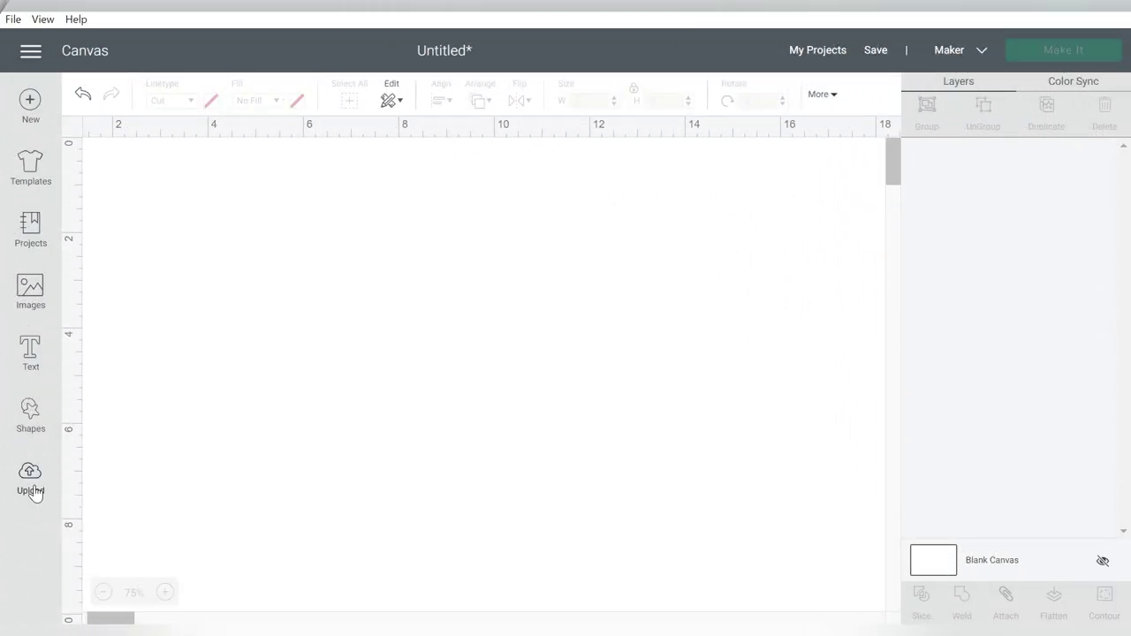
Upload the frame (1) QR code image file from the computer.
{"action": "left_click", "coordinate": [30, 487]}
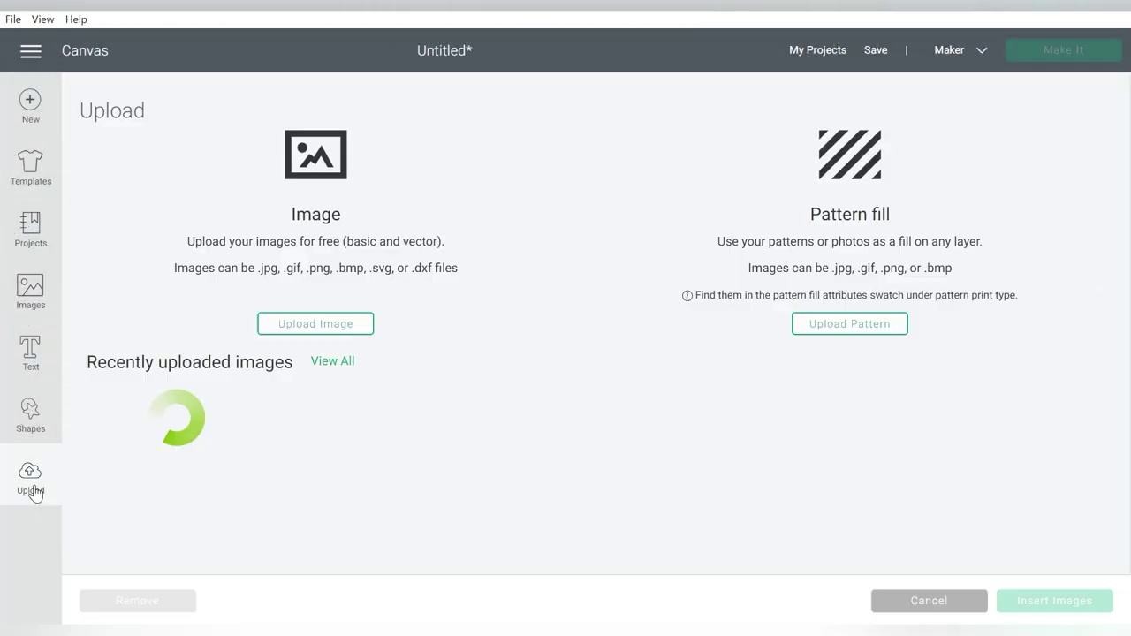
{"action": "left_click", "coordinate": [287, 329]}
{"action": "left_click", "coordinate": [601, 337]}
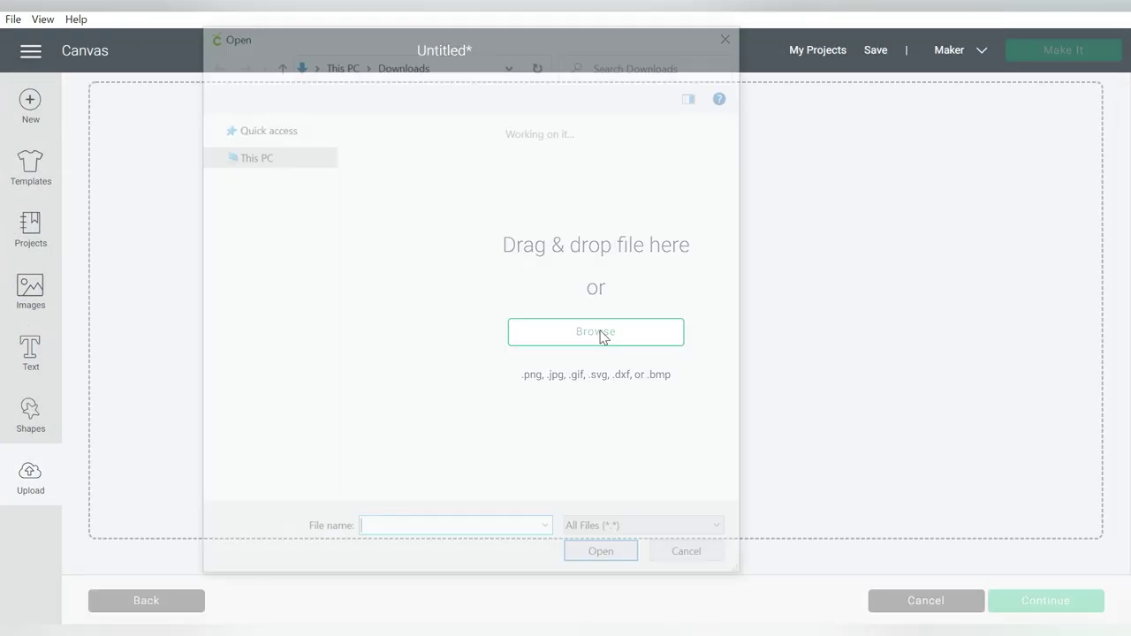
{"action": "left_click", "coordinate": [587, 190]}
{"action": "double_click", "coordinate": [598, 196]}
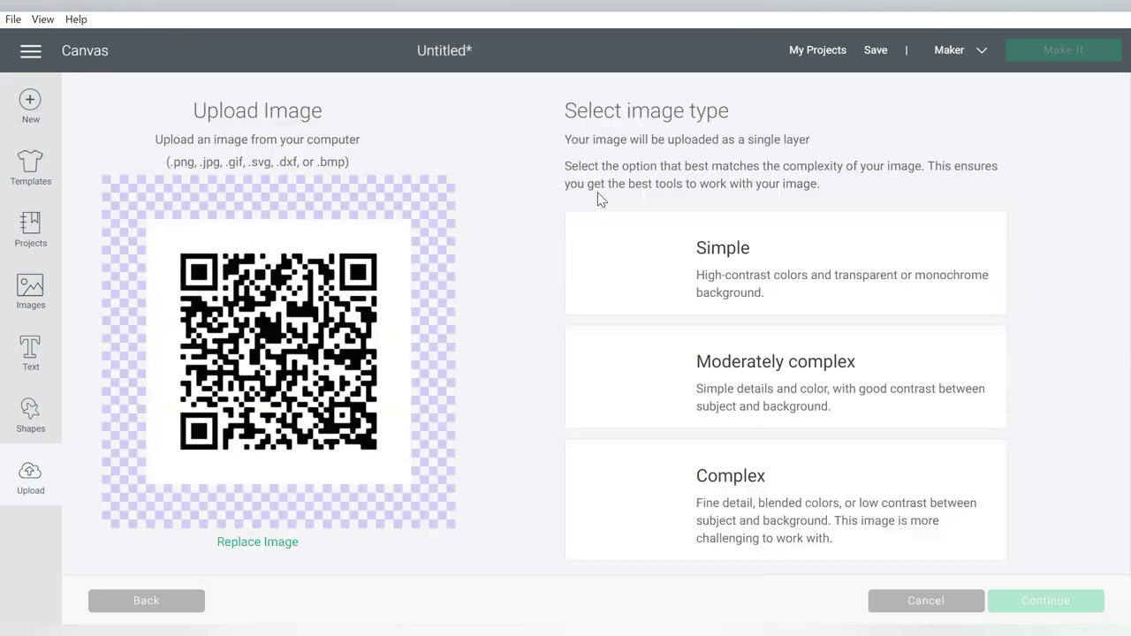
Mark the upload as a Complex image and continue through to the naming step.
{"action": "left_click", "coordinate": [734, 526]}
{"action": "left_click", "coordinate": [1033, 604]}
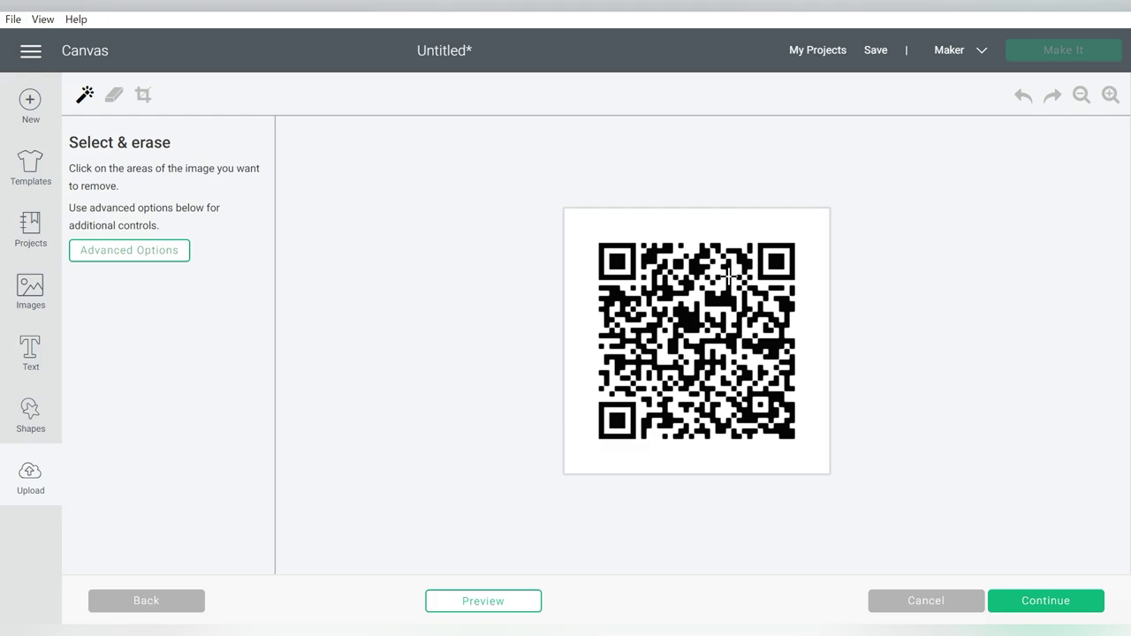
{"action": "left_click", "coordinate": [1002, 608]}
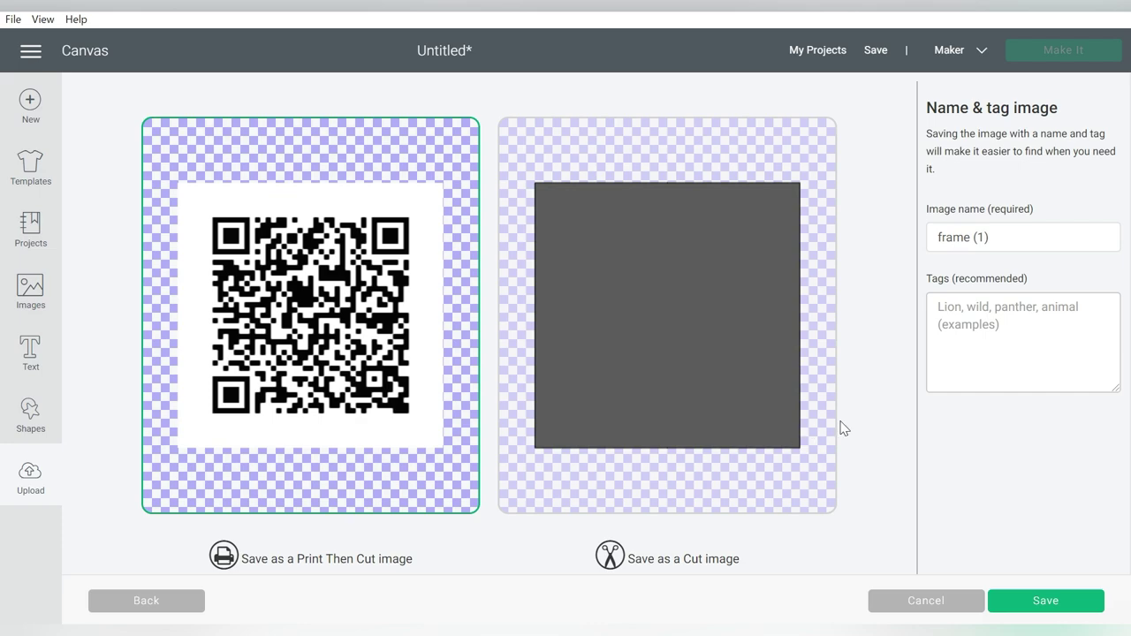
Save frame (1) as Print Then Cut, insert it, preview the mat, then delete it.
{"action": "left_click", "coordinate": [1060, 603]}
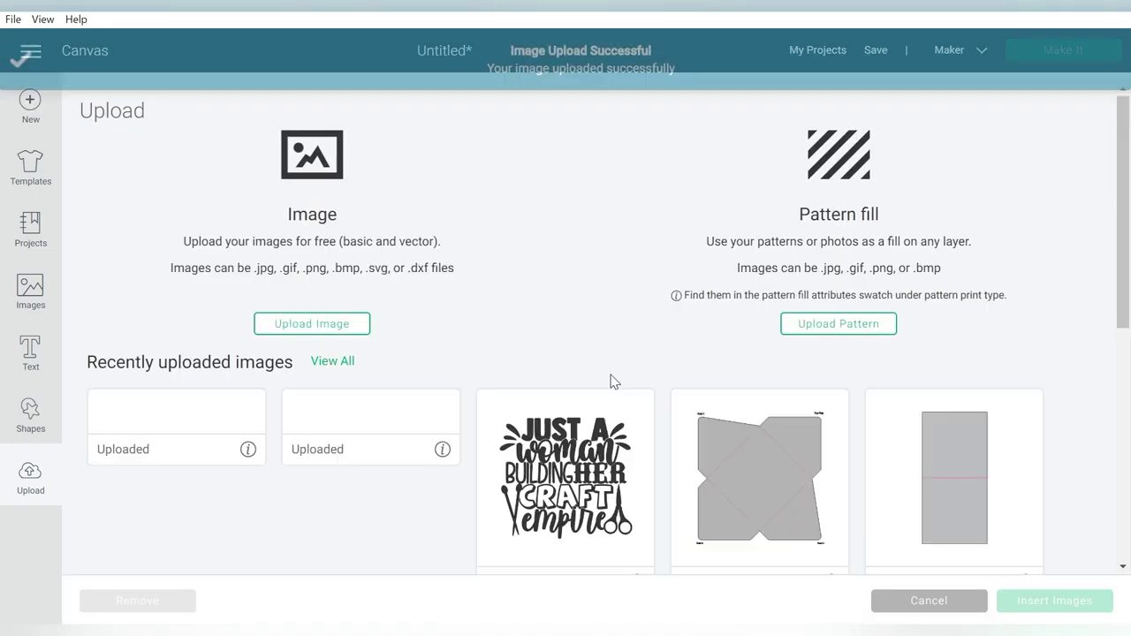
{"action": "left_click", "coordinate": [1063, 605]}
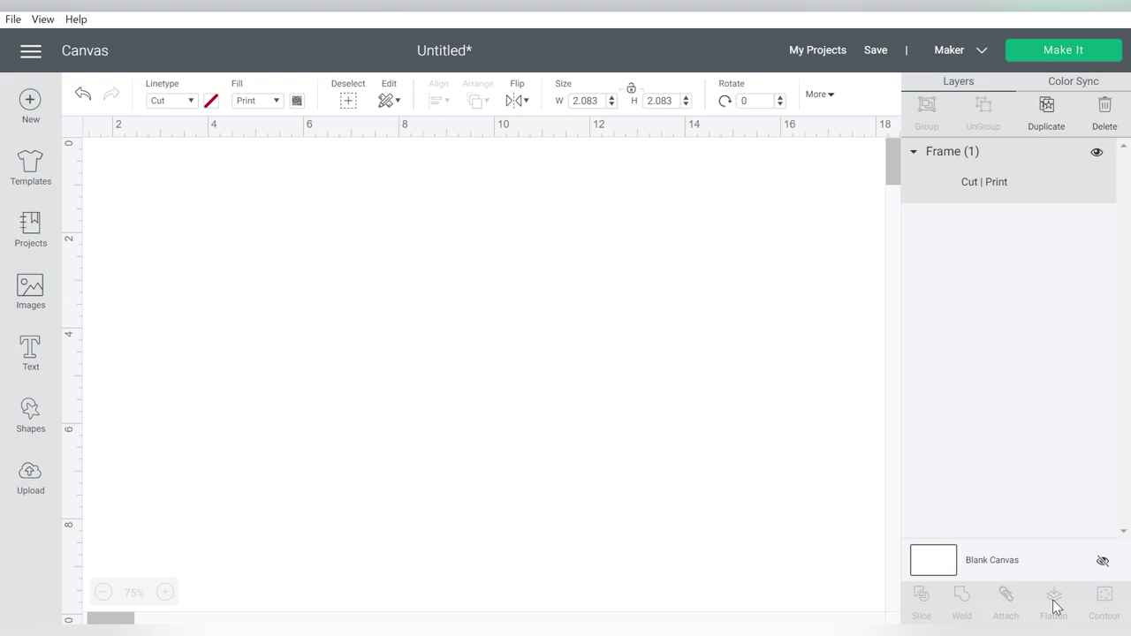
{"action": "left_click", "coordinate": [1053, 51]}
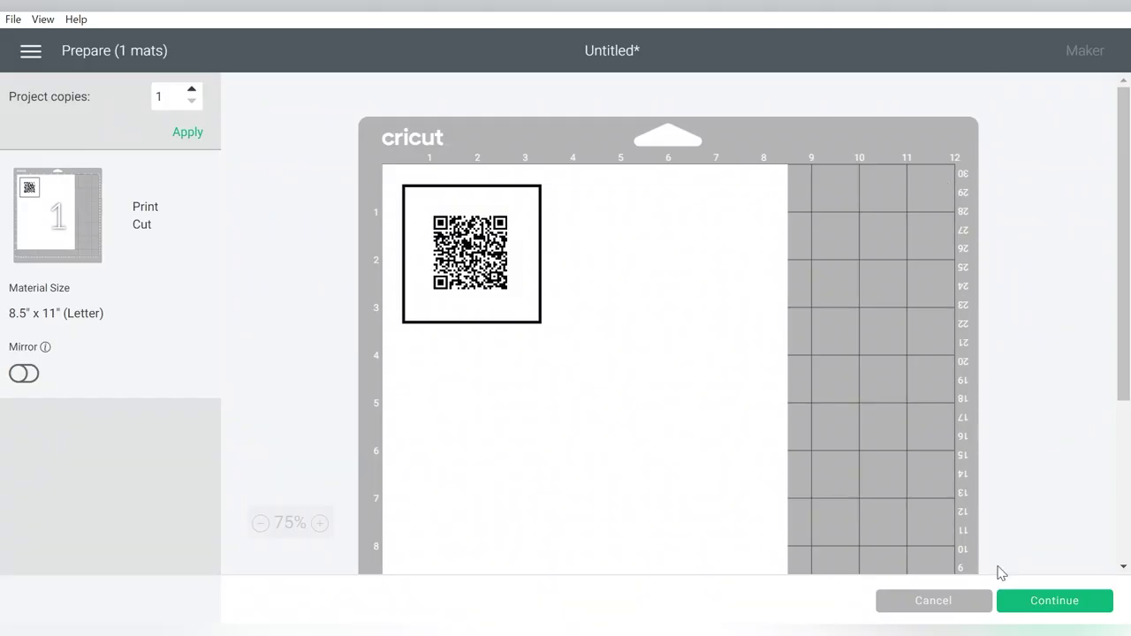
{"action": "left_click", "coordinate": [933, 605]}
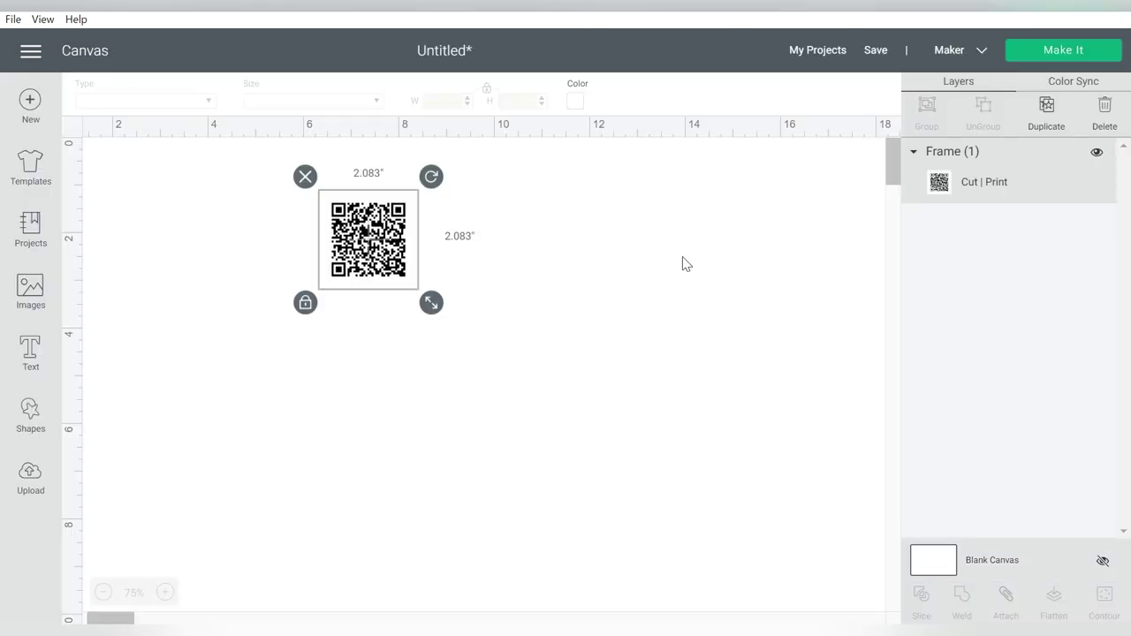
{"action": "left_click", "coordinate": [305, 176]}
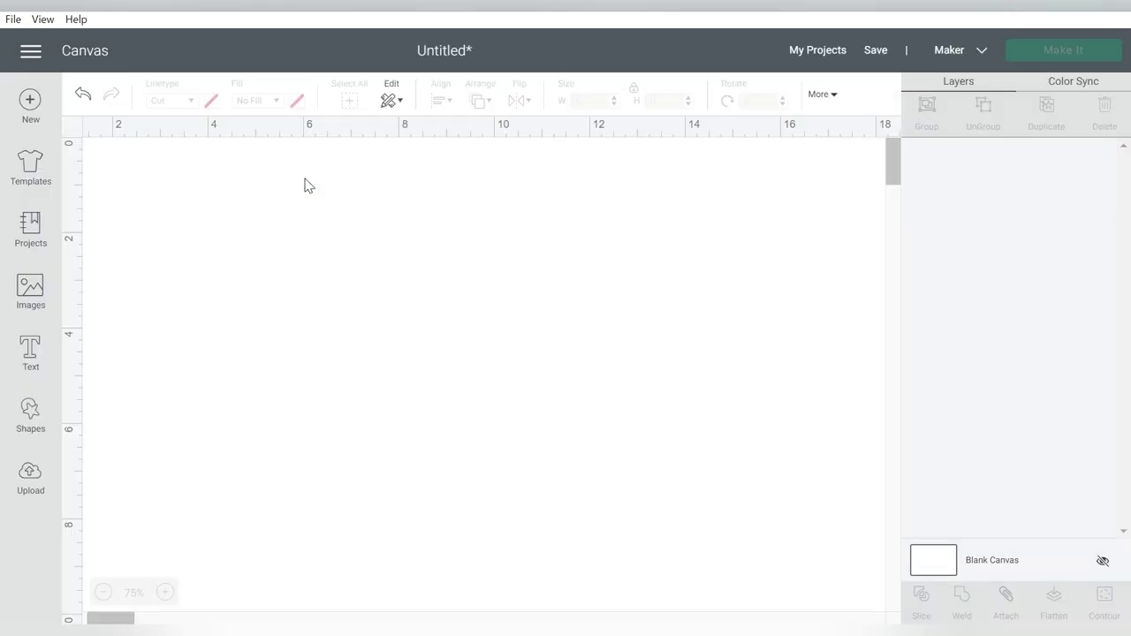